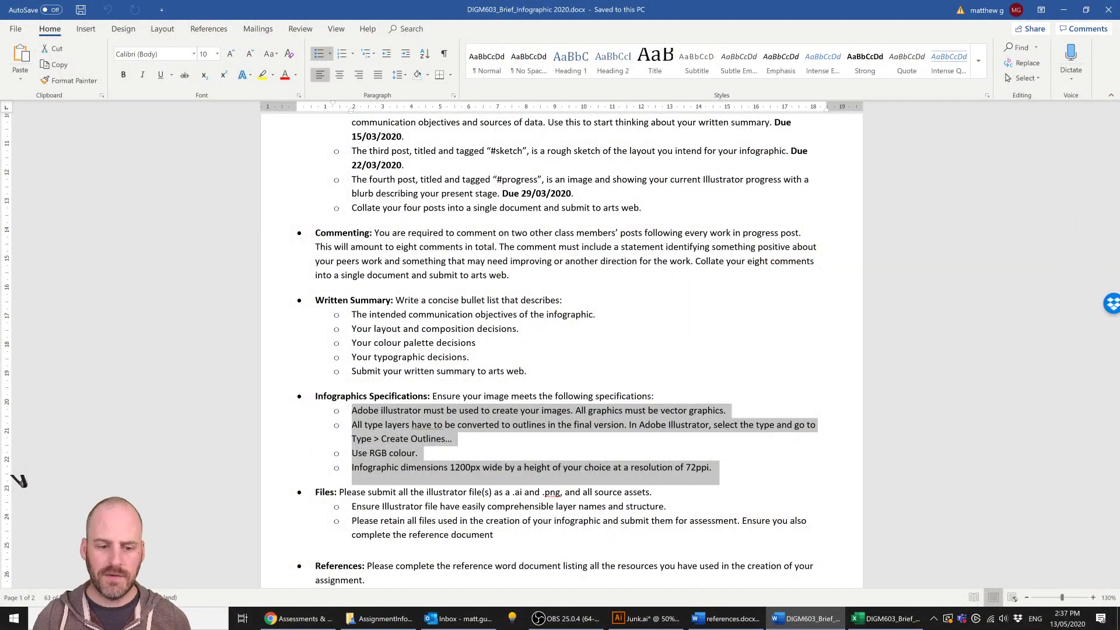
- Highlight the four Infographics Specifications bullet lines, from the Illustrator requirement to the 72ppi dimensions
scroll(502, 378, "down", 1)
left_click(401, 375)
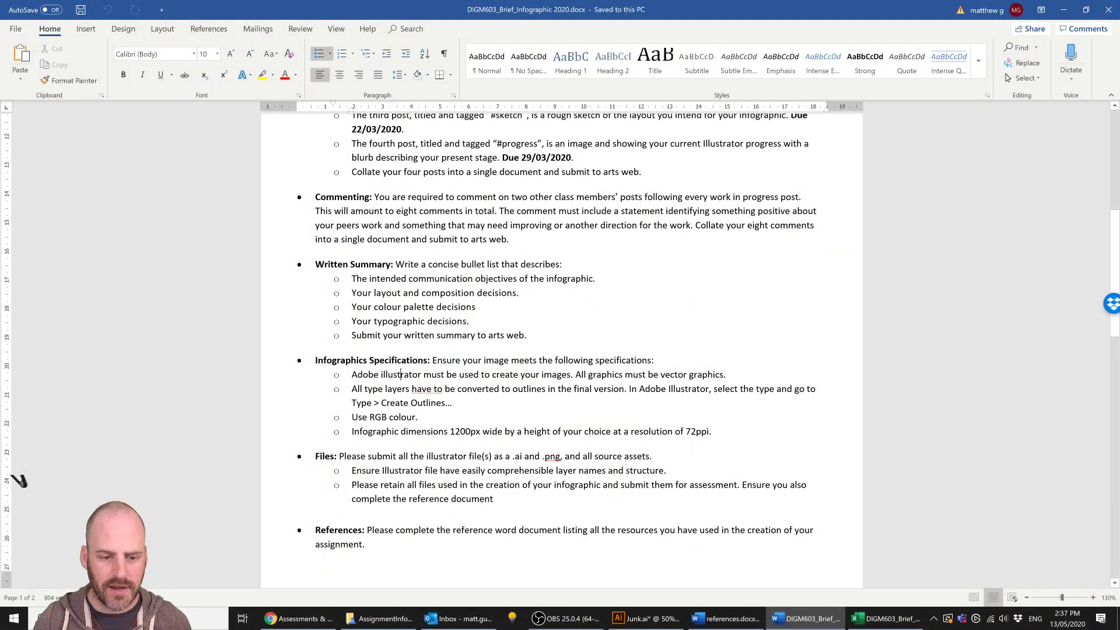
left_click_drag(352, 374, 719, 443)
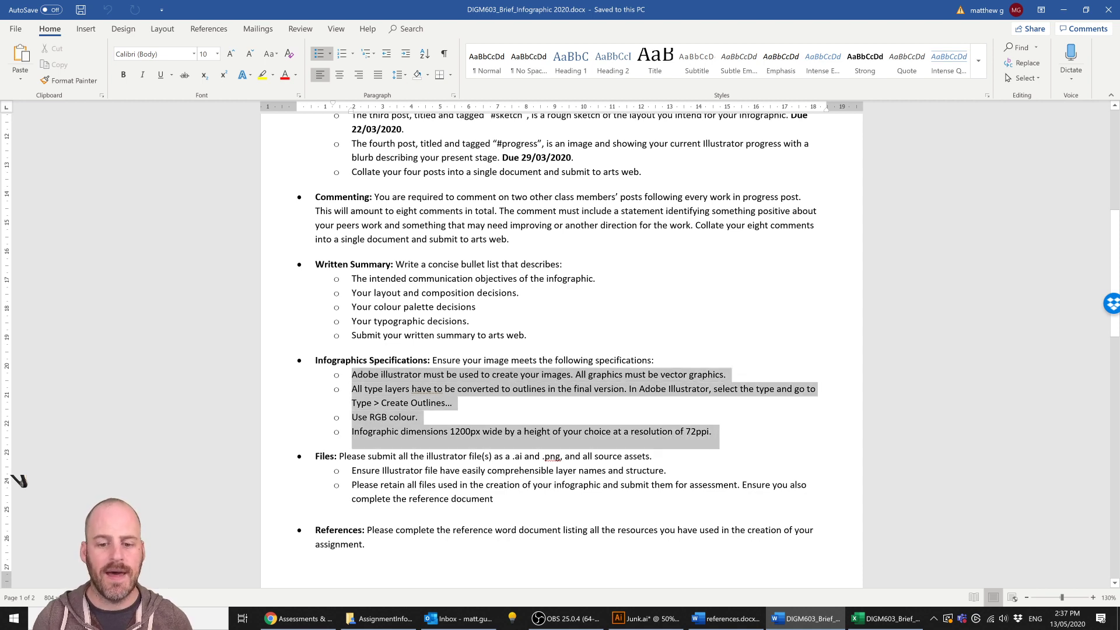
- Bring up Junk.ai and confirm Document Raster Effects Settings read RGB at Screen (72 ppi), unchanged
left_click(654, 623)
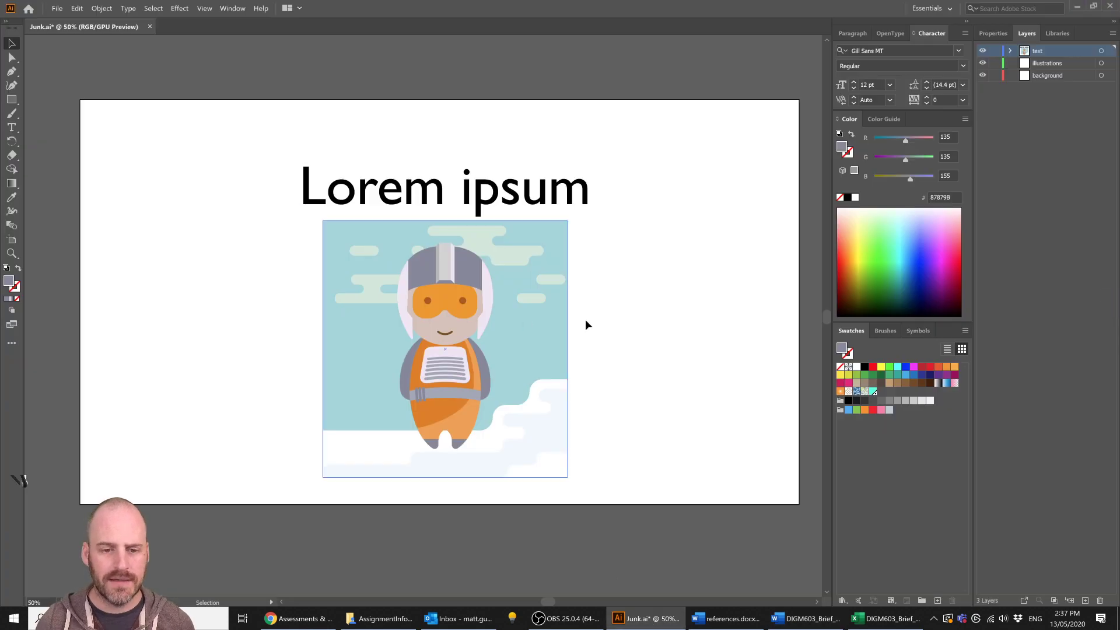
key("space")
left_click_drag(675, 310, 674, 340)
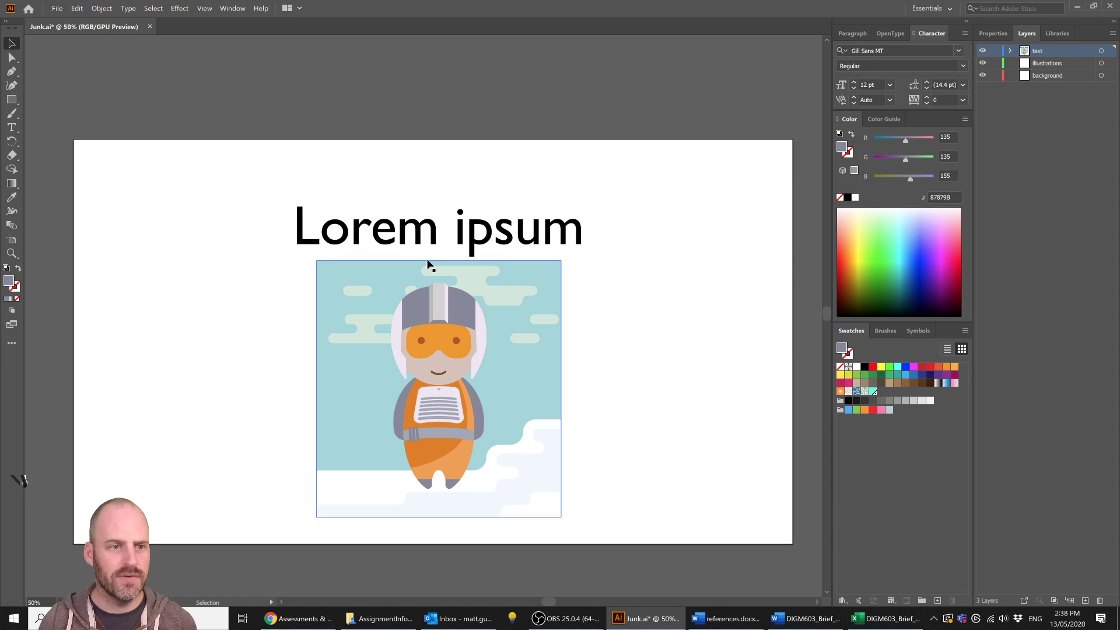
left_click(180, 8)
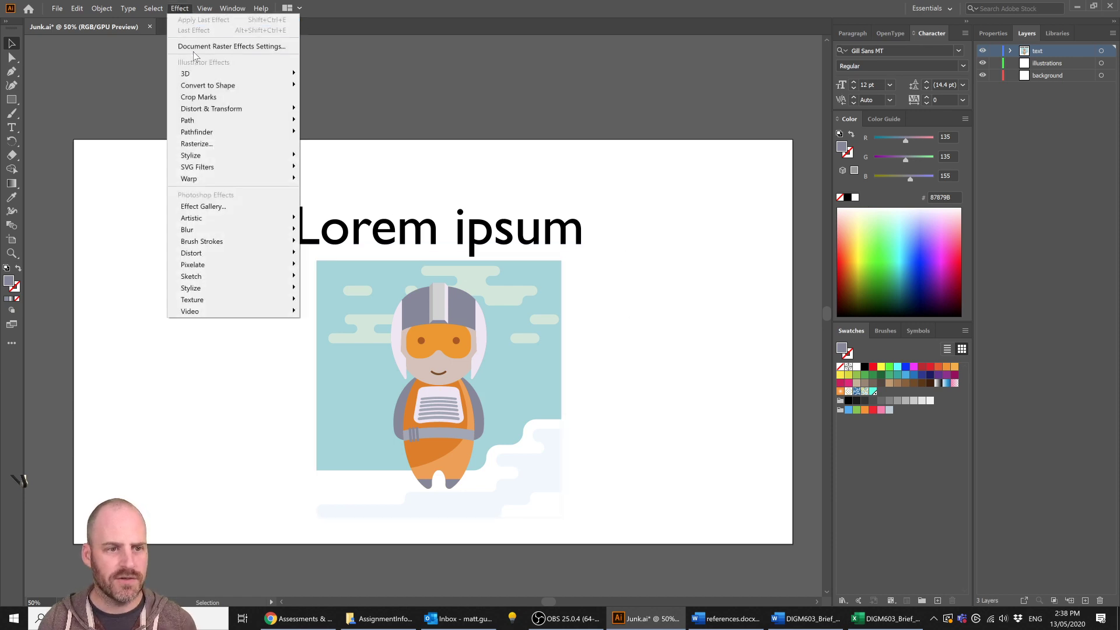
left_click(225, 48)
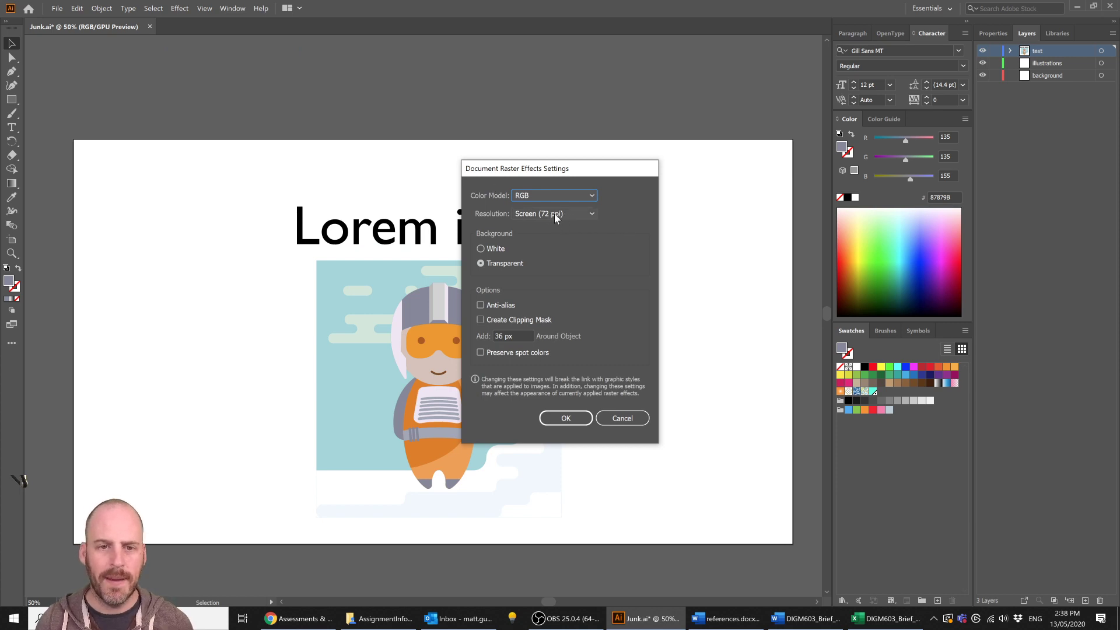
left_click(622, 417)
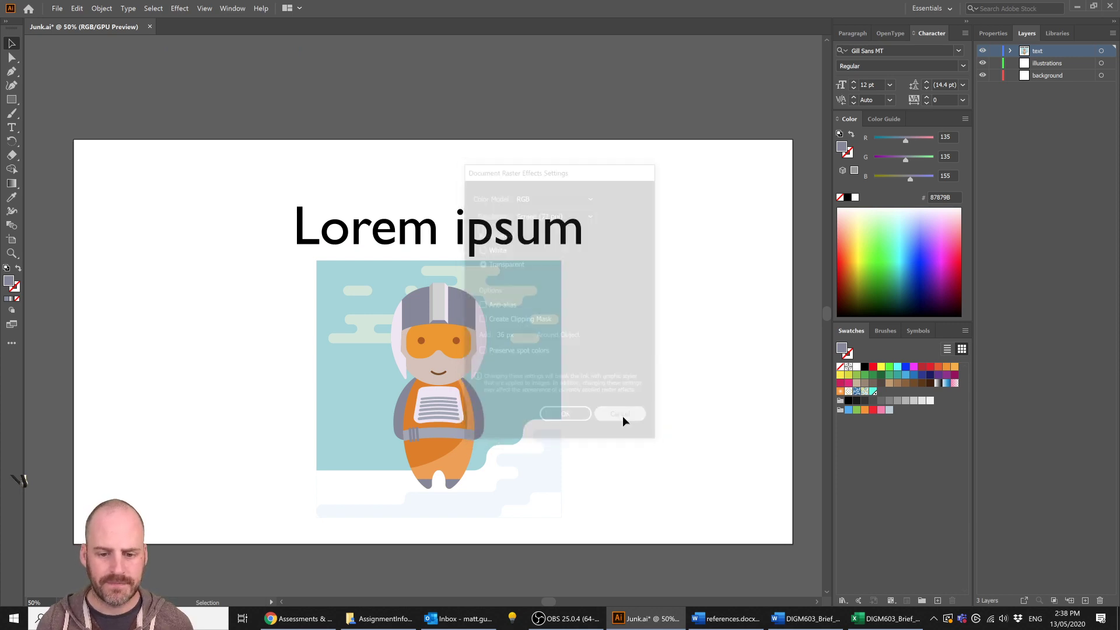
- Export Junk.png to the Desktop using artboard bounds, at 72 ppi with a transparent background
left_click(56, 8)
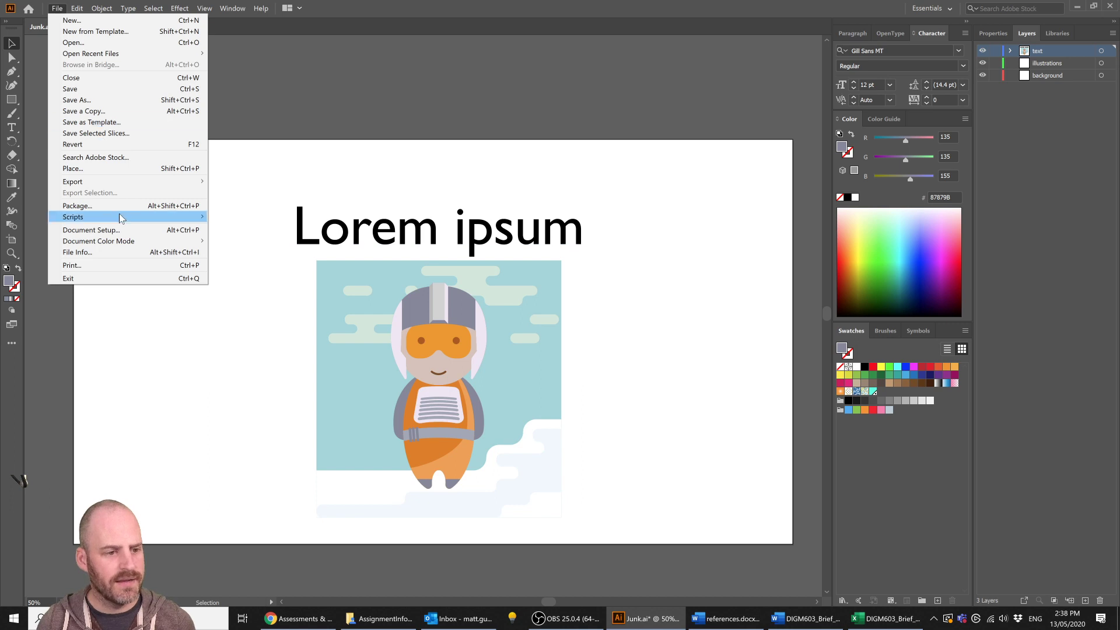
mouse_move(119, 184)
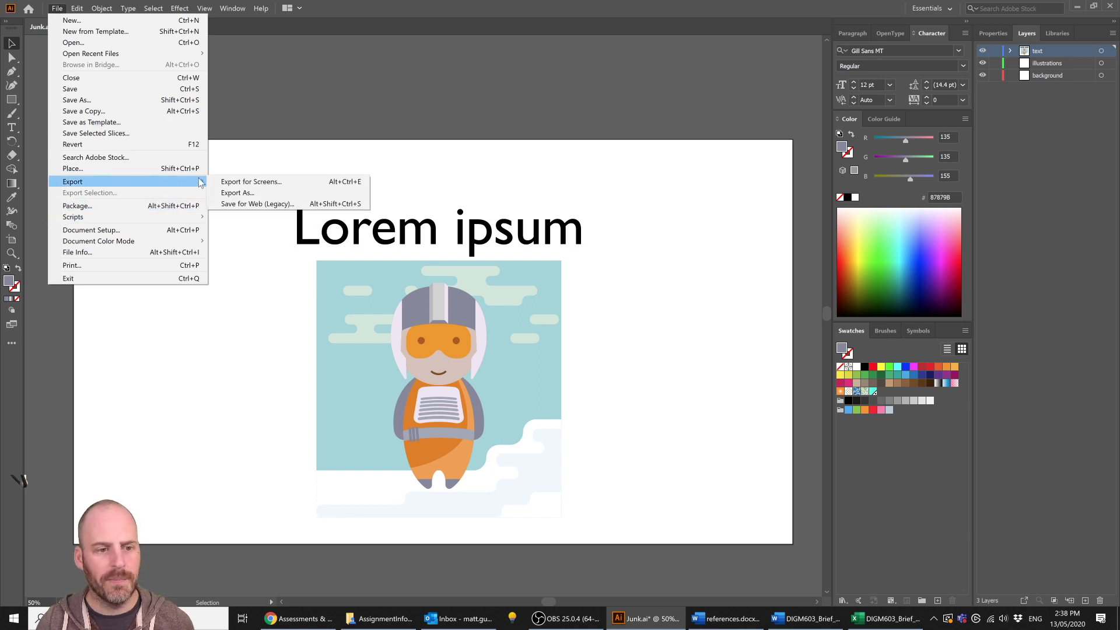
left_click(244, 192)
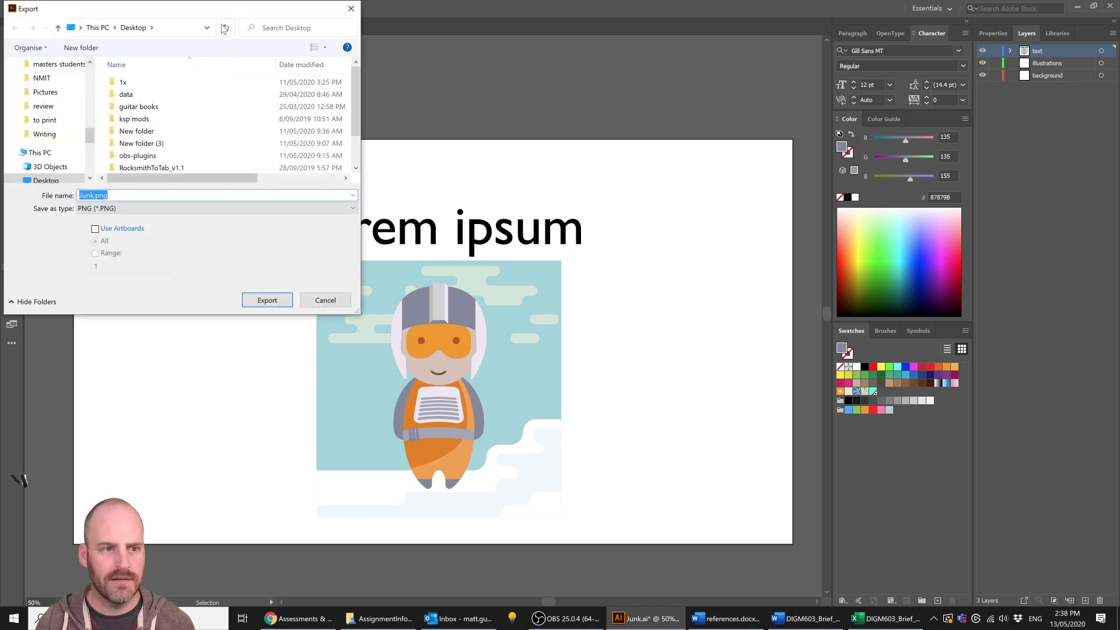
left_click_drag(279, 55, 364, 79)
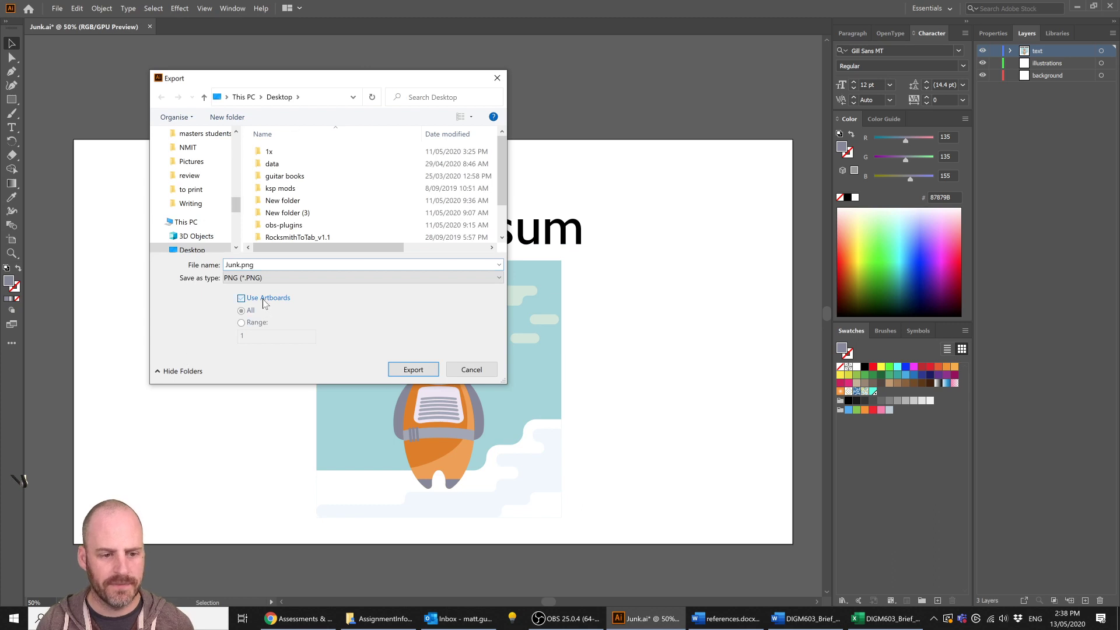
left_click(242, 299)
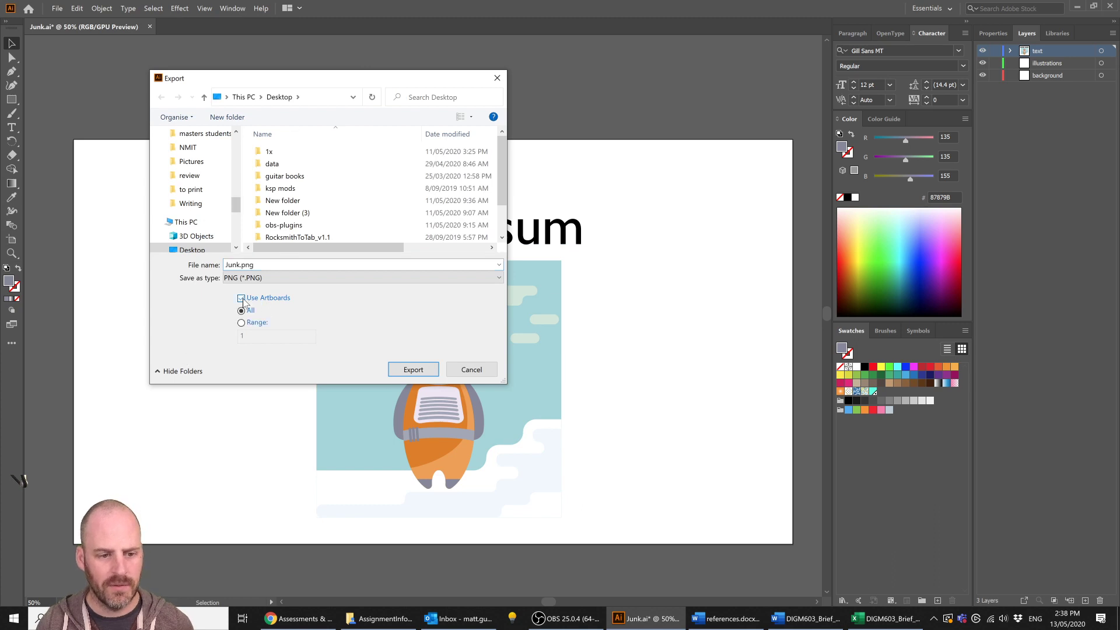
left_click(413, 369)
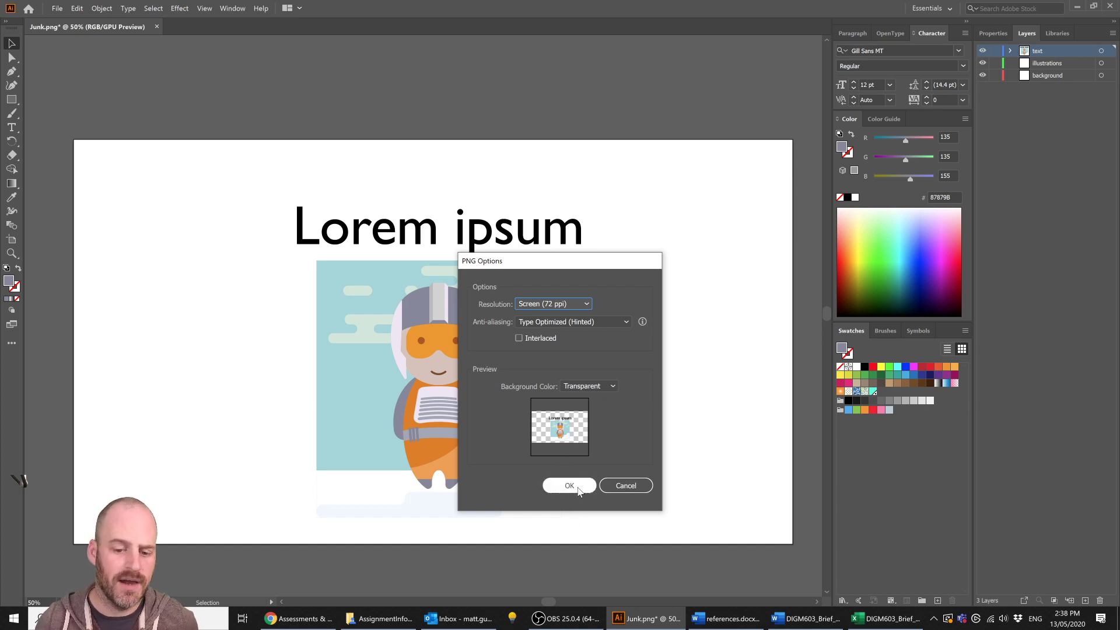
left_click(576, 488)
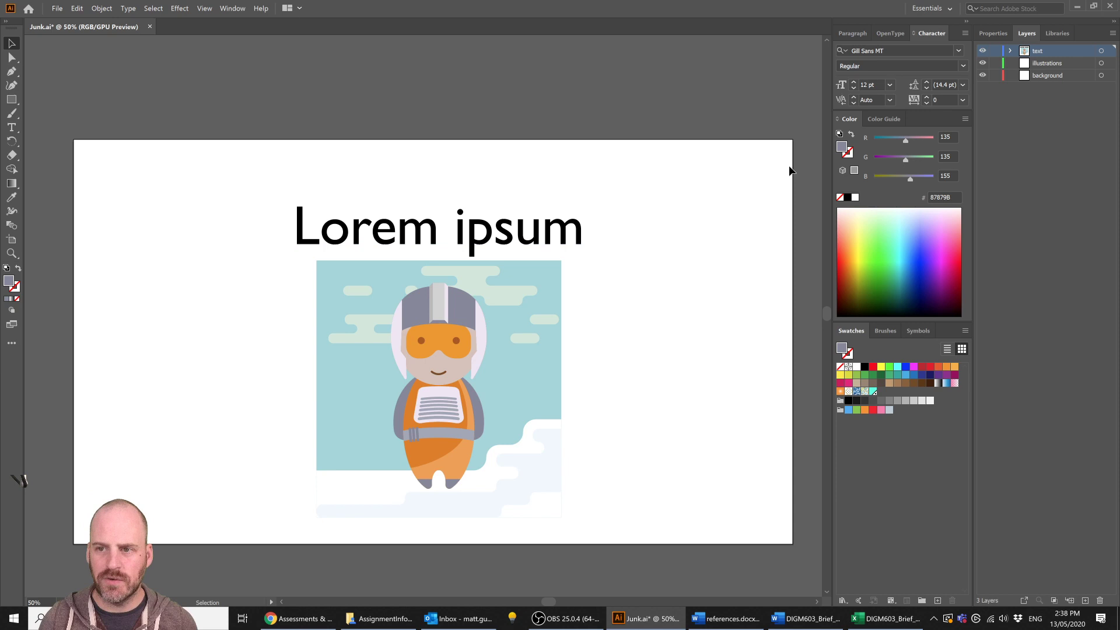
- Show the Properties panel and inspect the artboard's width value with the Artboard tool
left_click(986, 35)
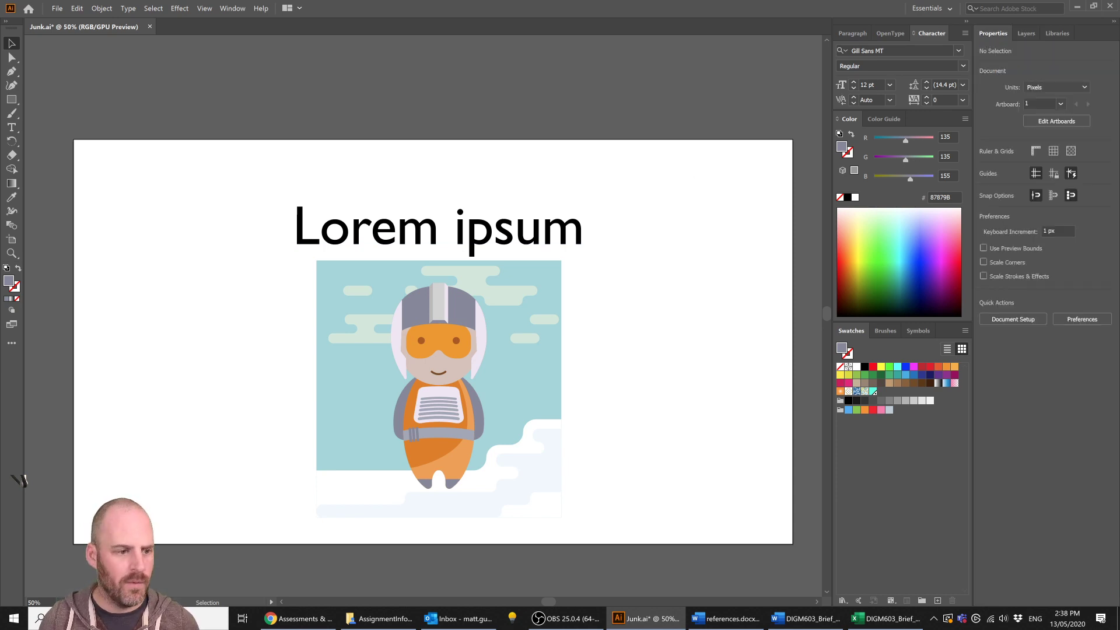
key("shift+o")
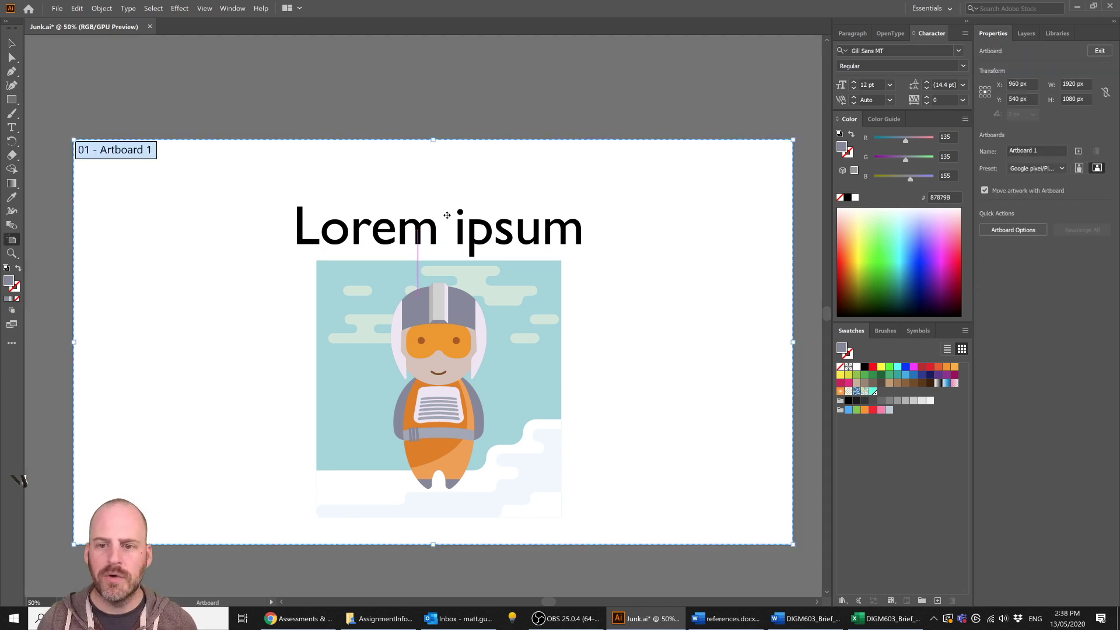
left_click(1075, 84)
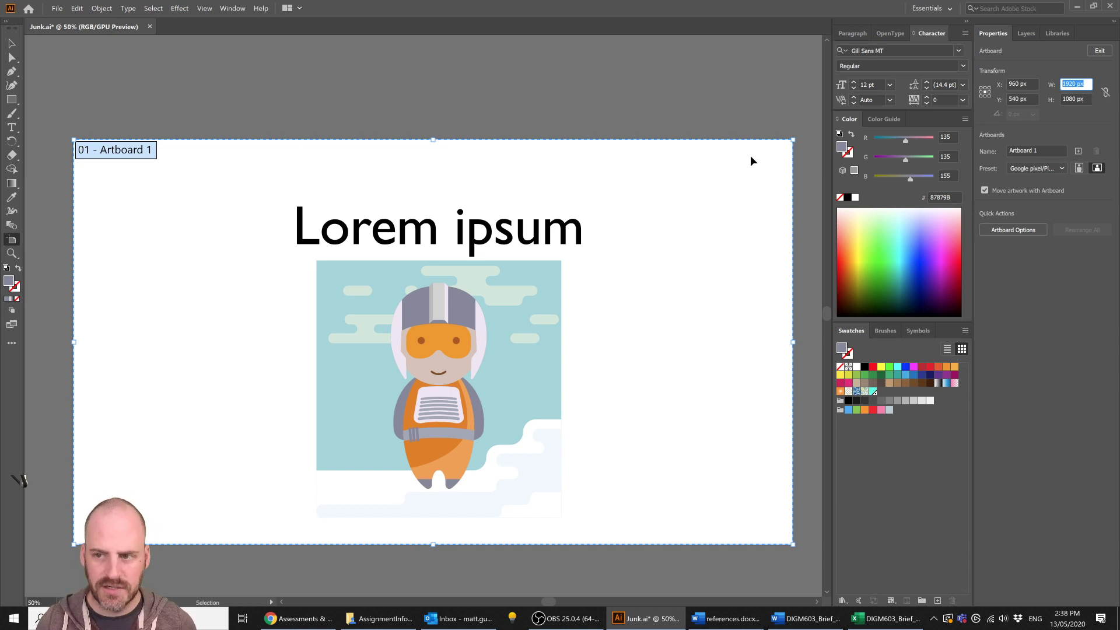
left_click(13, 44)
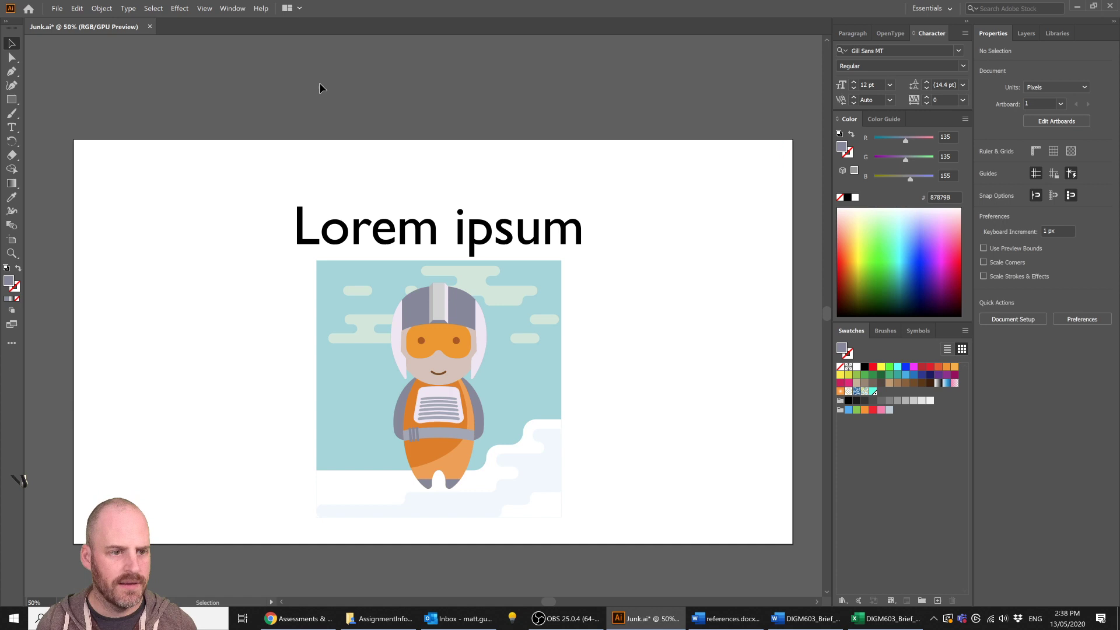
- Turn on rulers around the canvas and set their units to pixels
key("ctrl+r")
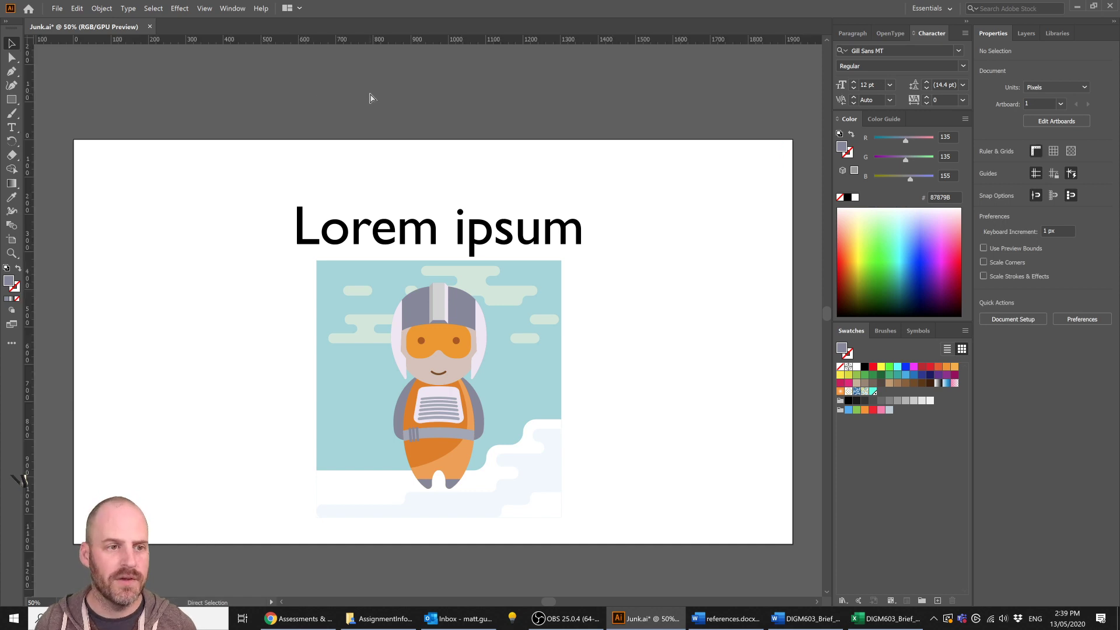
right_click(368, 42)
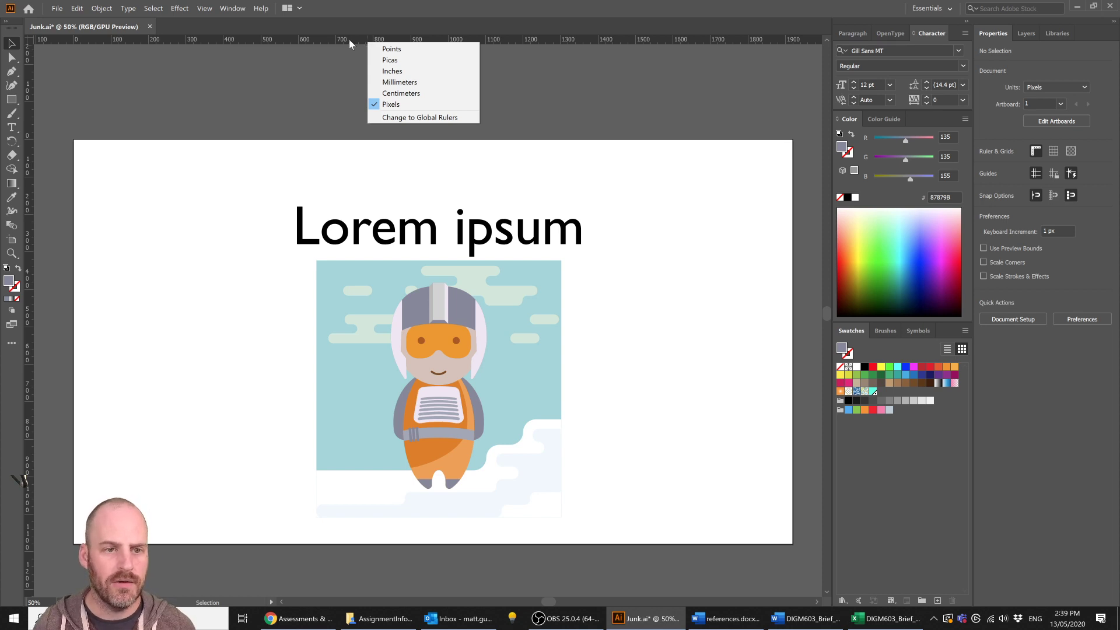
left_click(394, 106)
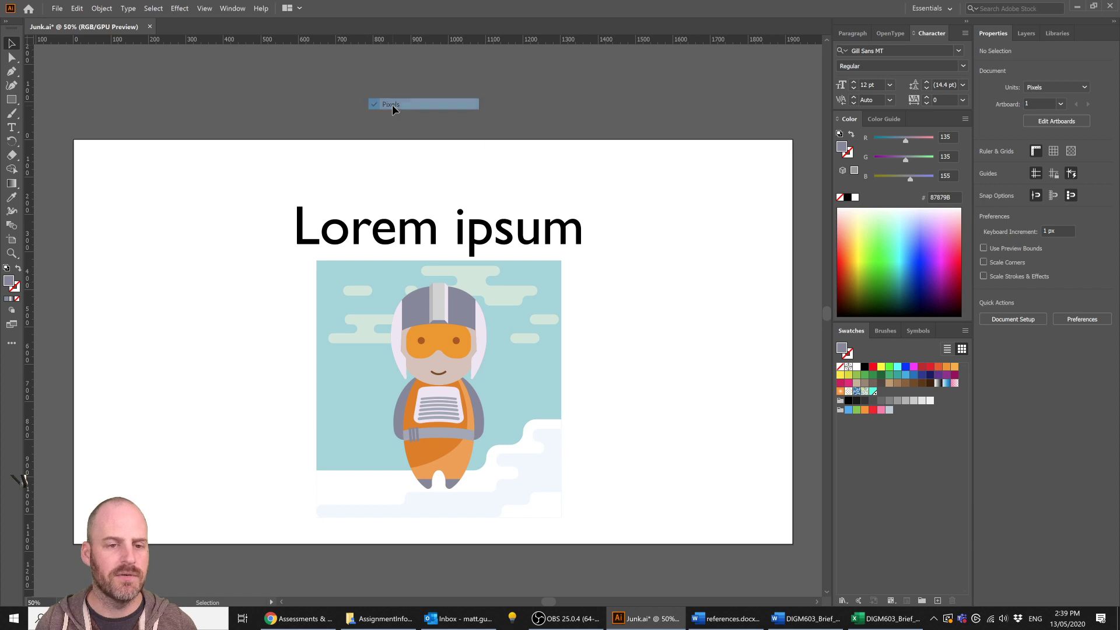
- Change the artboard width from 1920 px to 1200 px and select the height value for 1080 px
left_click(12, 239)
left_click(1079, 84)
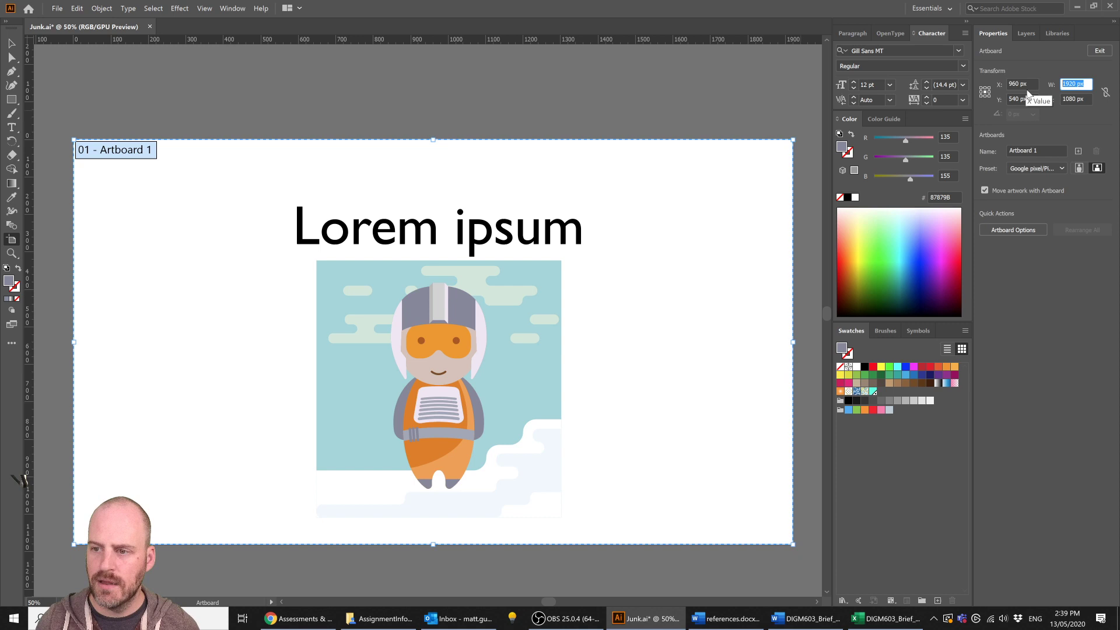
type("12")
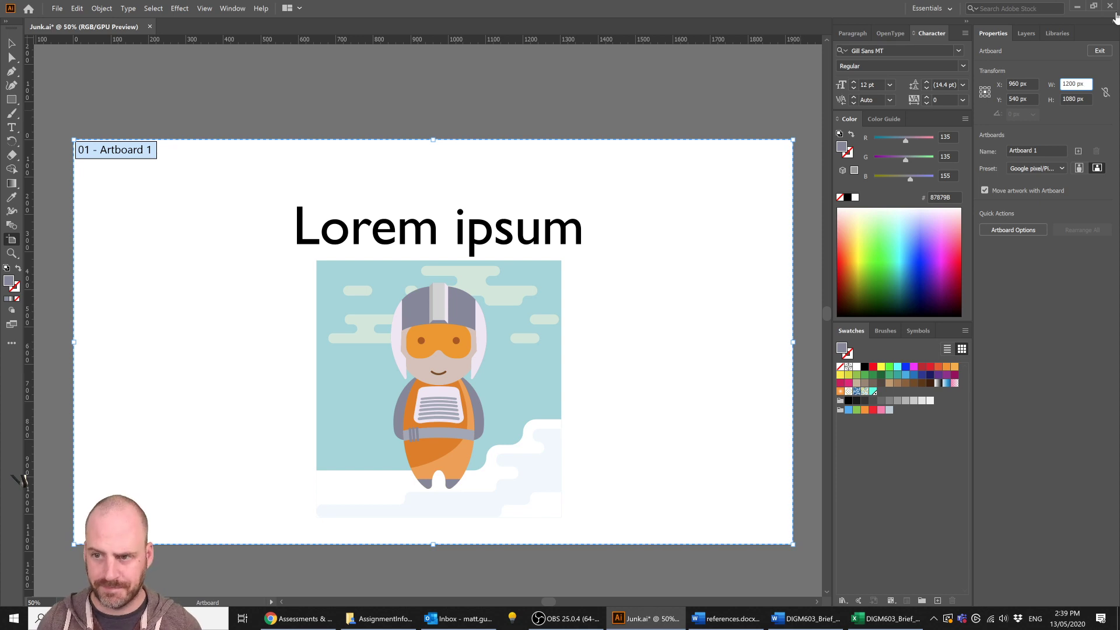
left_click(1064, 123)
left_click(1070, 98)
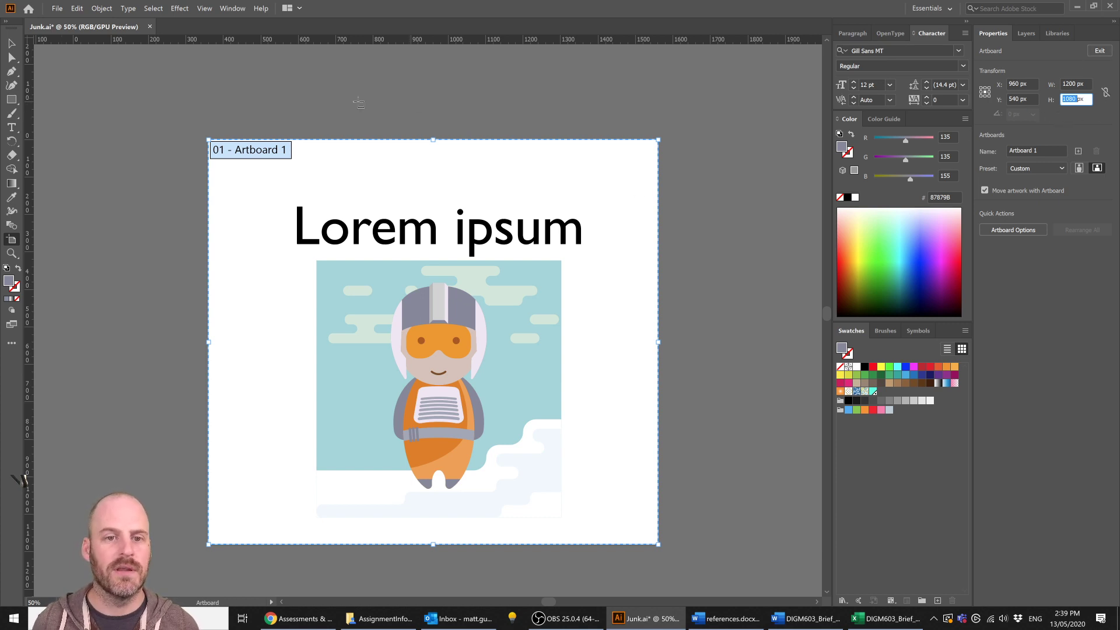
- Confirm the document colour mode is RGB, exit artboard editing, and show the text, illustrations and background layers
left_click(58, 9)
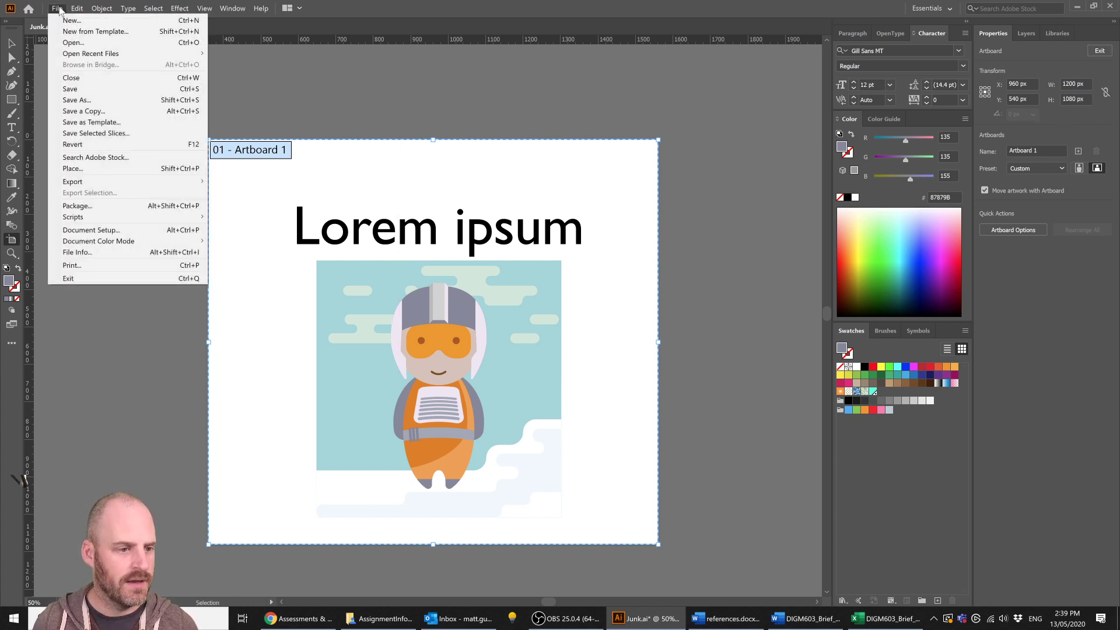
mouse_move(114, 245)
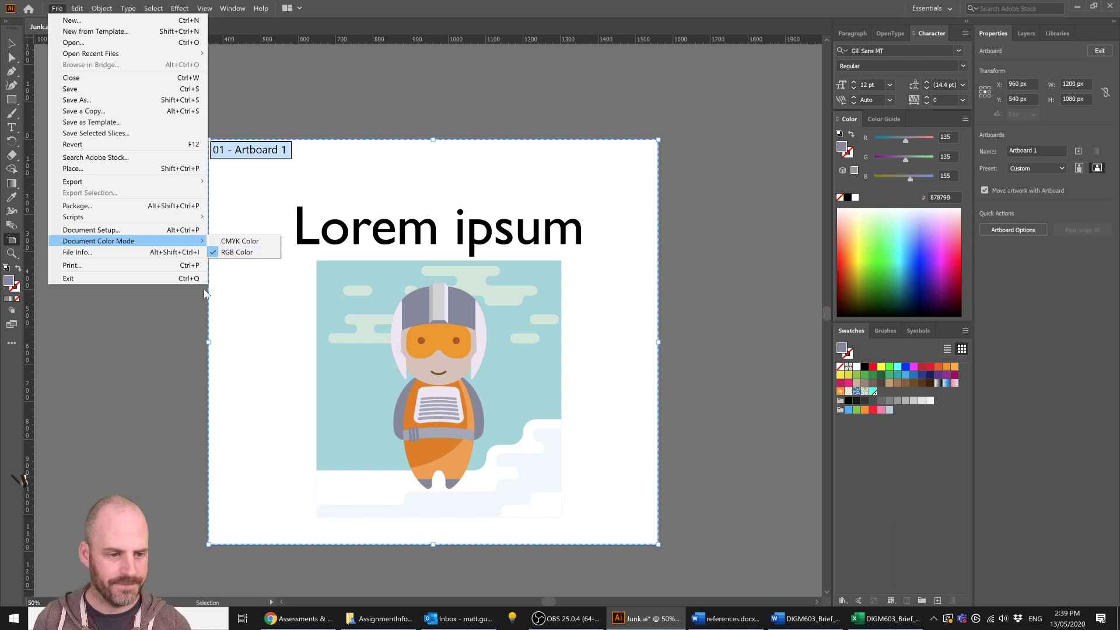
left_click(177, 335)
left_click(12, 44)
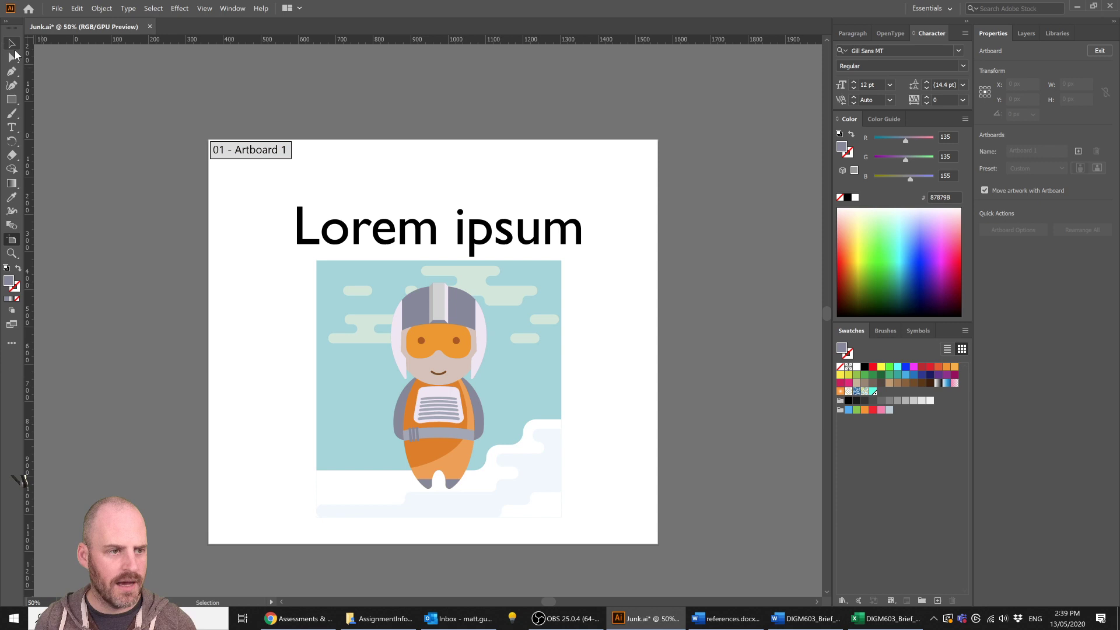
left_click(1026, 33)
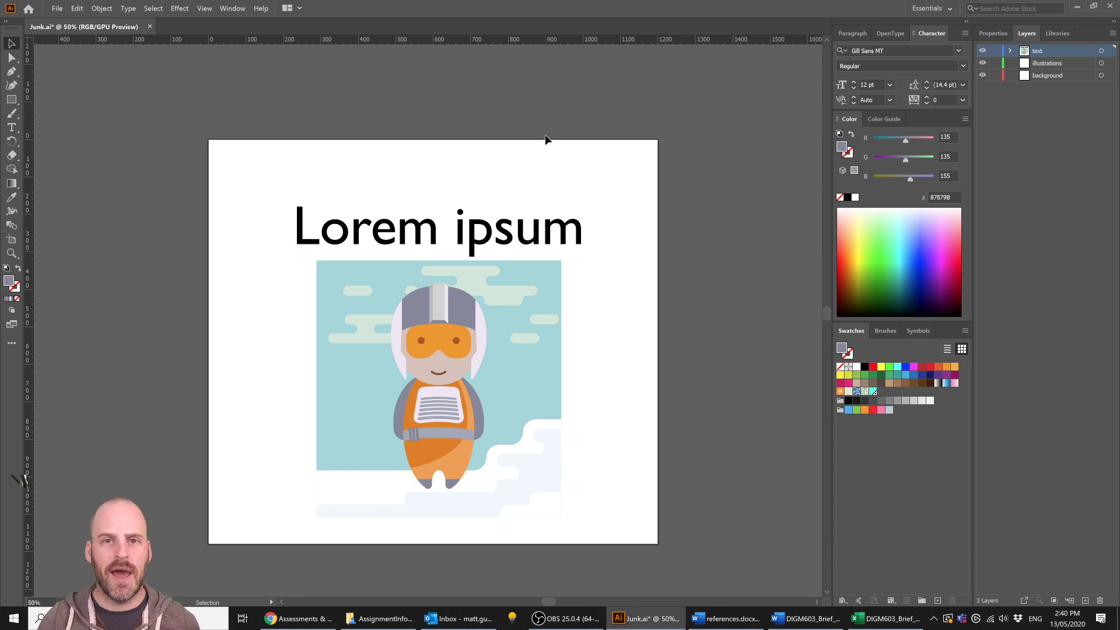
- Place a duplicate of the Lorem ipsum heading below the artboard
left_click(386, 234)
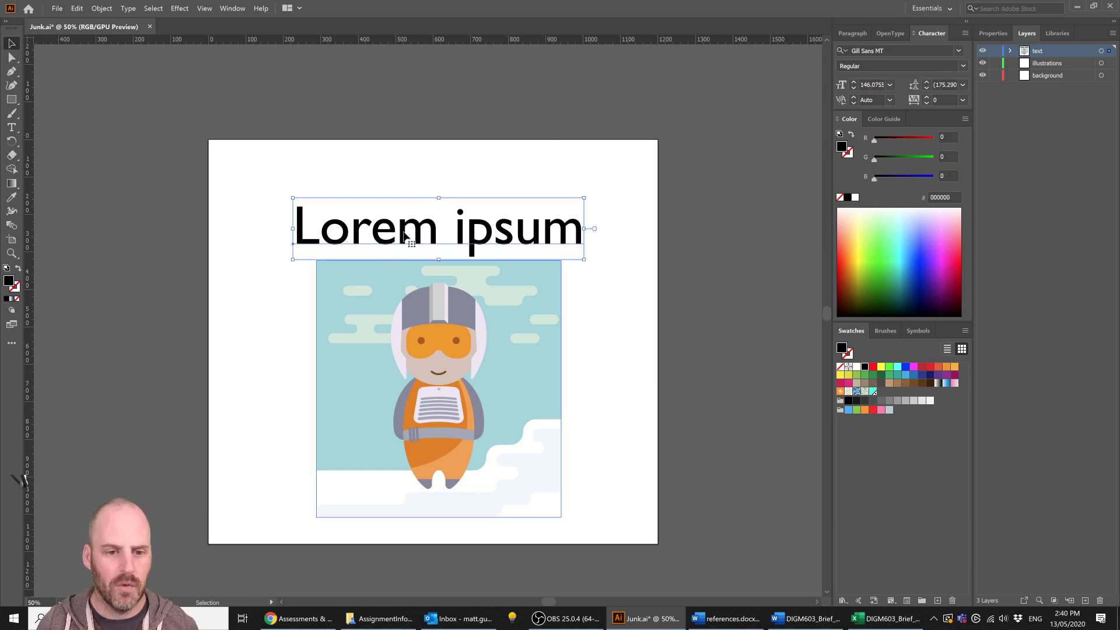
left_click_drag(414, 229, 362, 537)
left_click(309, 496)
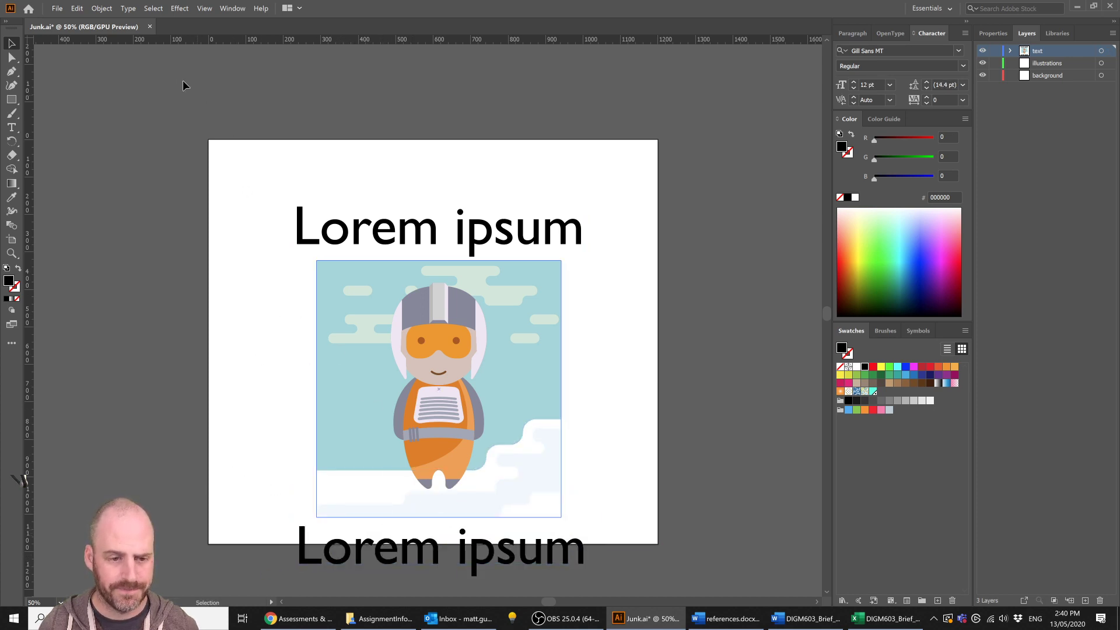
scroll(338, 257, "down", 1)
- Convert all text to outlines and inspect the anchor points of the outlined letter p
key("ctrl+a")
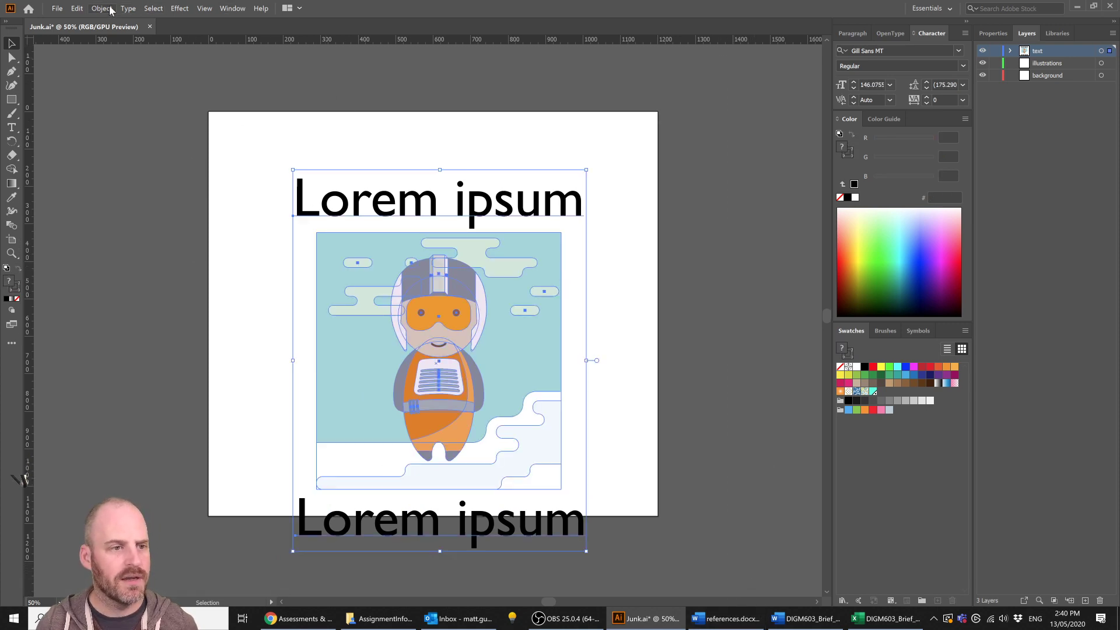
left_click(127, 9)
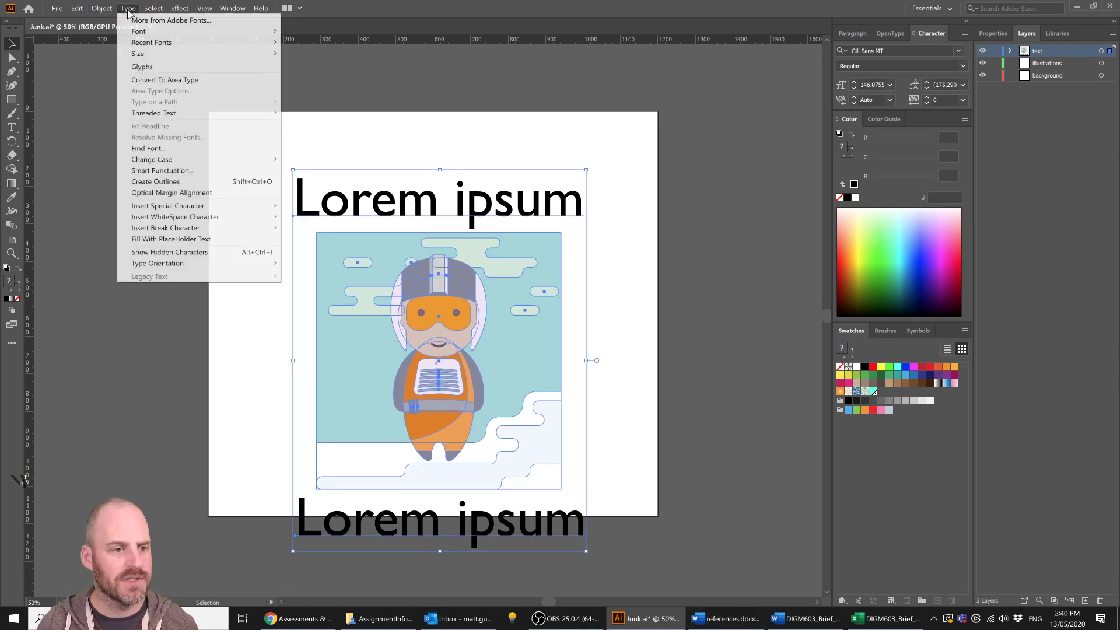
left_click(175, 182)
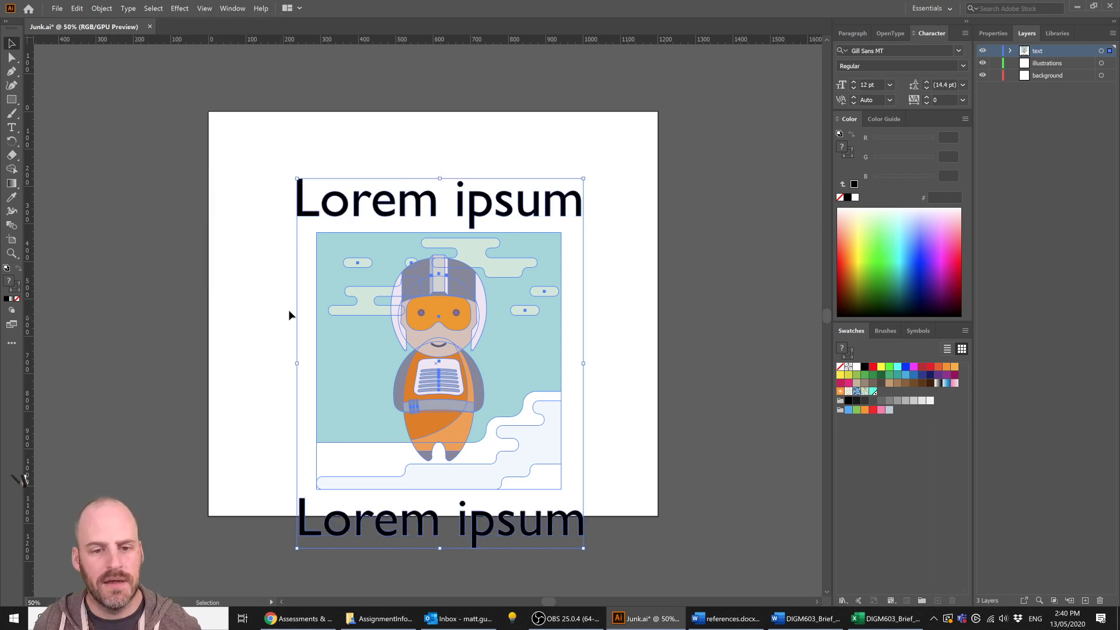
left_click(486, 210)
left_click(486, 210)
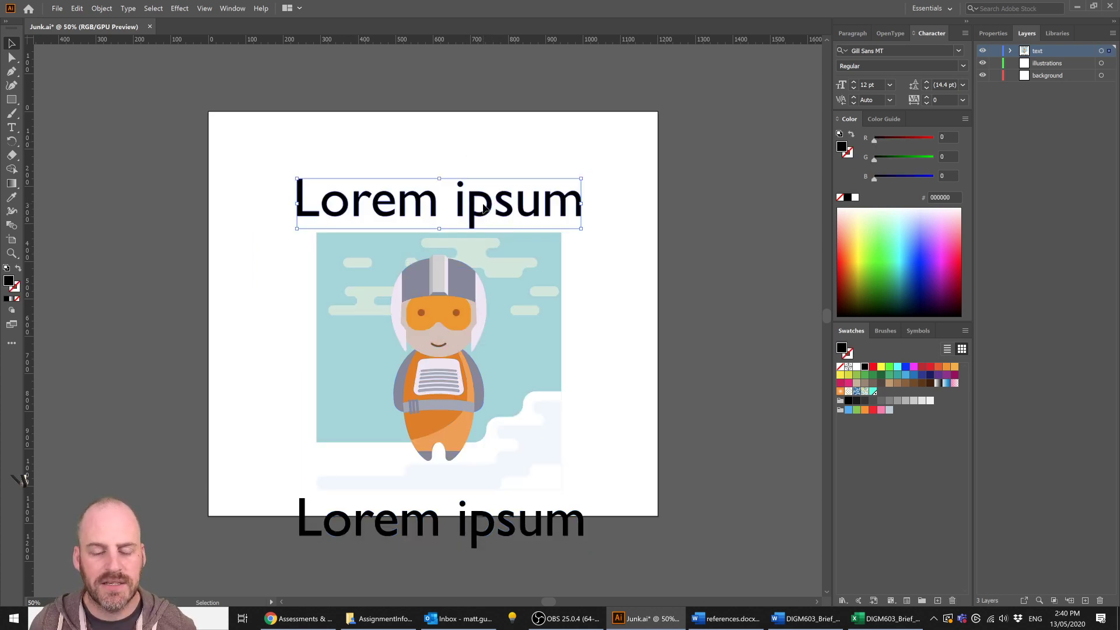
double_click(488, 209)
key("a")
left_click(473, 212)
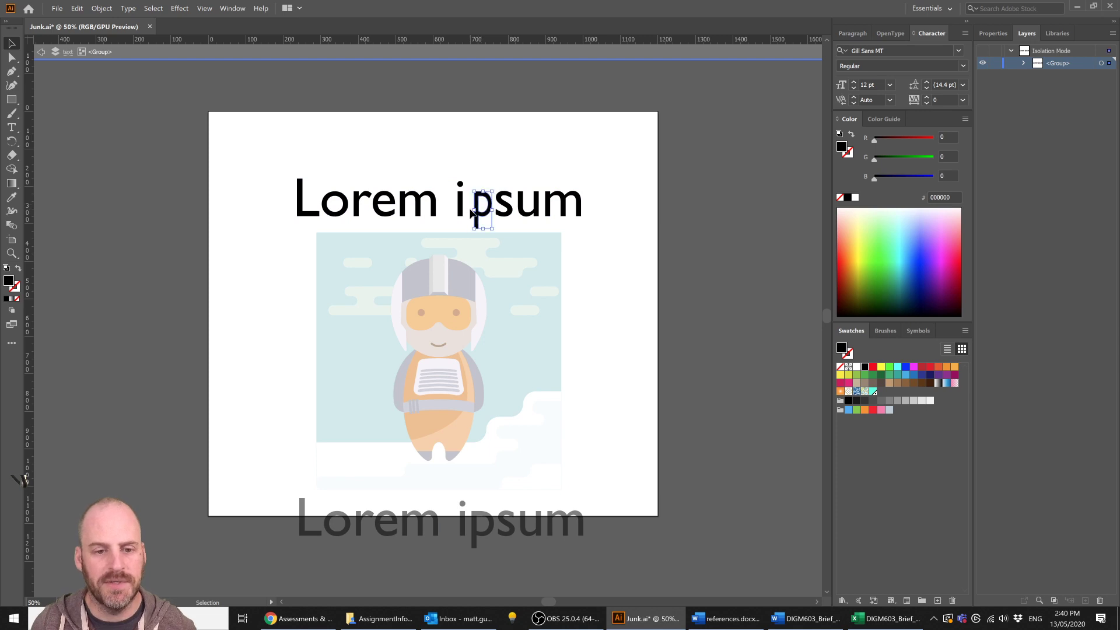
- Revert the heading to live text, delete the lower Lorem ipsum copy, and save Junk.ai
key("Escape")
key("ctrl+a")
key("v")
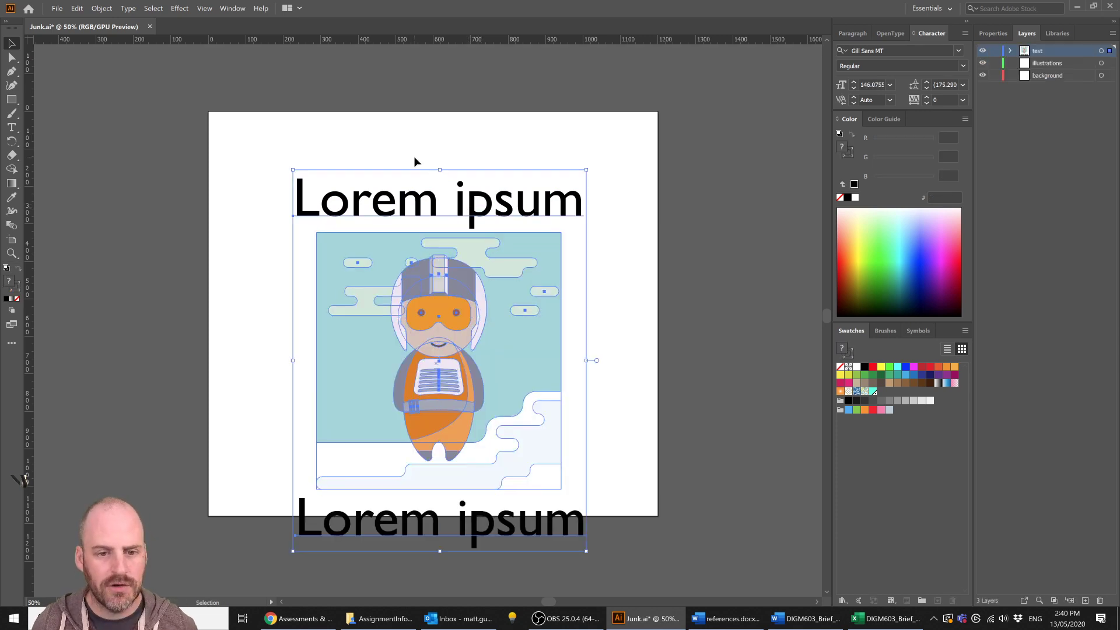
left_click(414, 161)
left_click(413, 516)
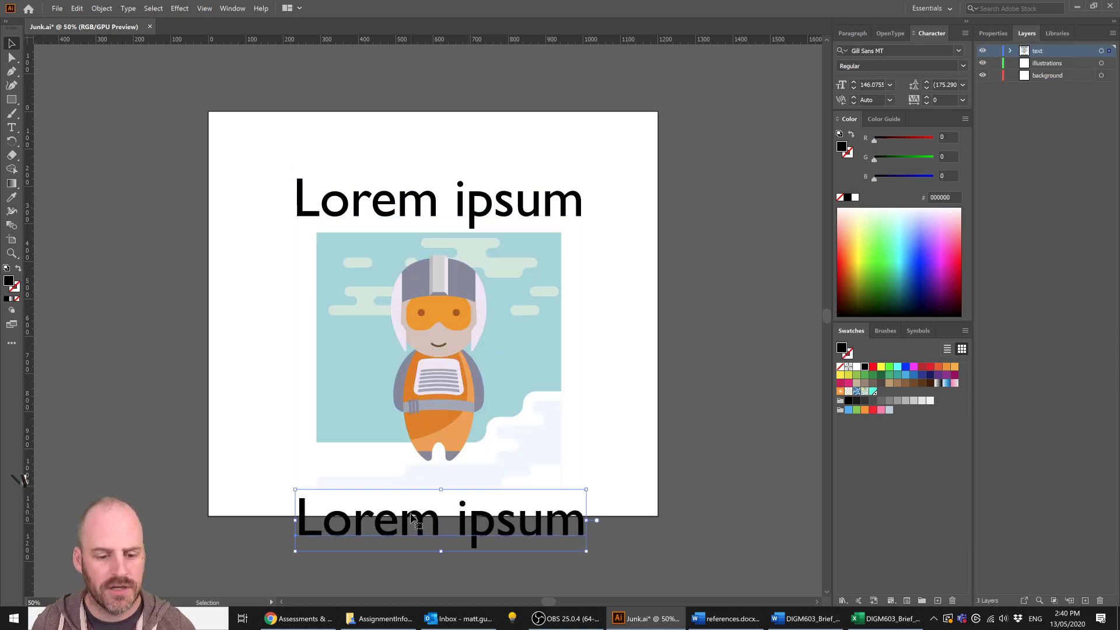
key("Delete")
left_click(58, 8)
left_click(70, 89)
- Start saving a copy and rename the file to Junk outlines.ai
left_click(57, 8)
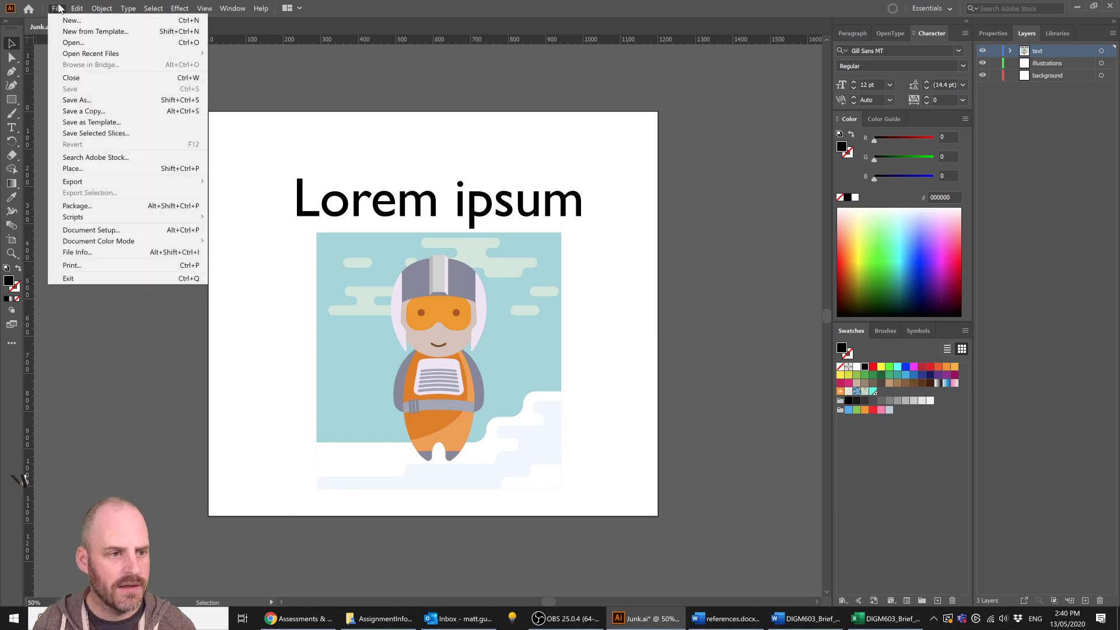
left_click(83, 111)
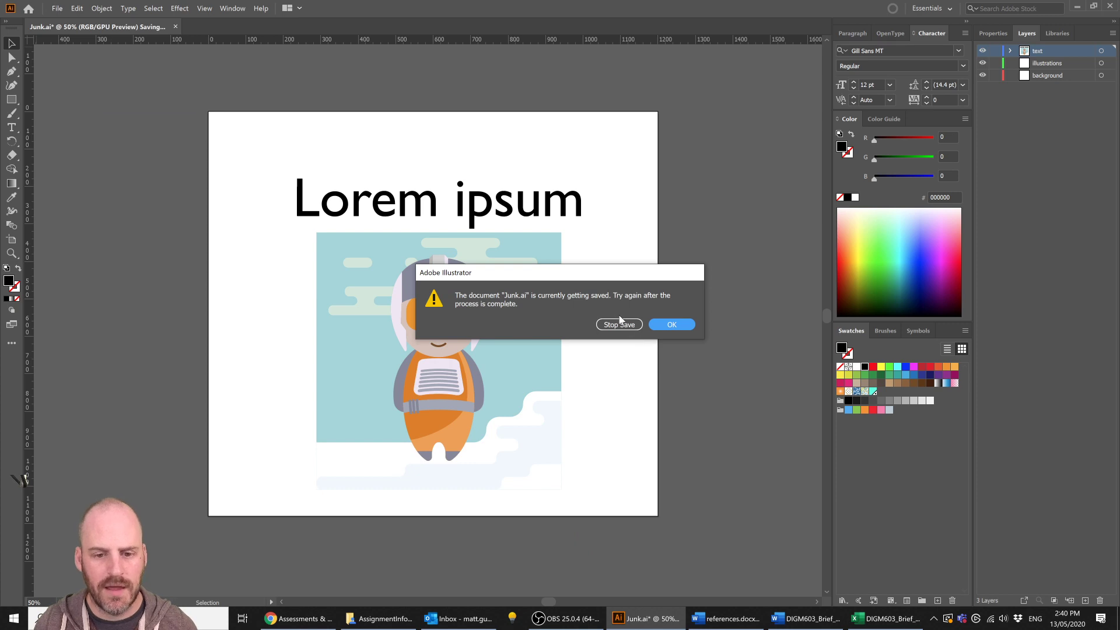
left_click(672, 324)
left_click(57, 8)
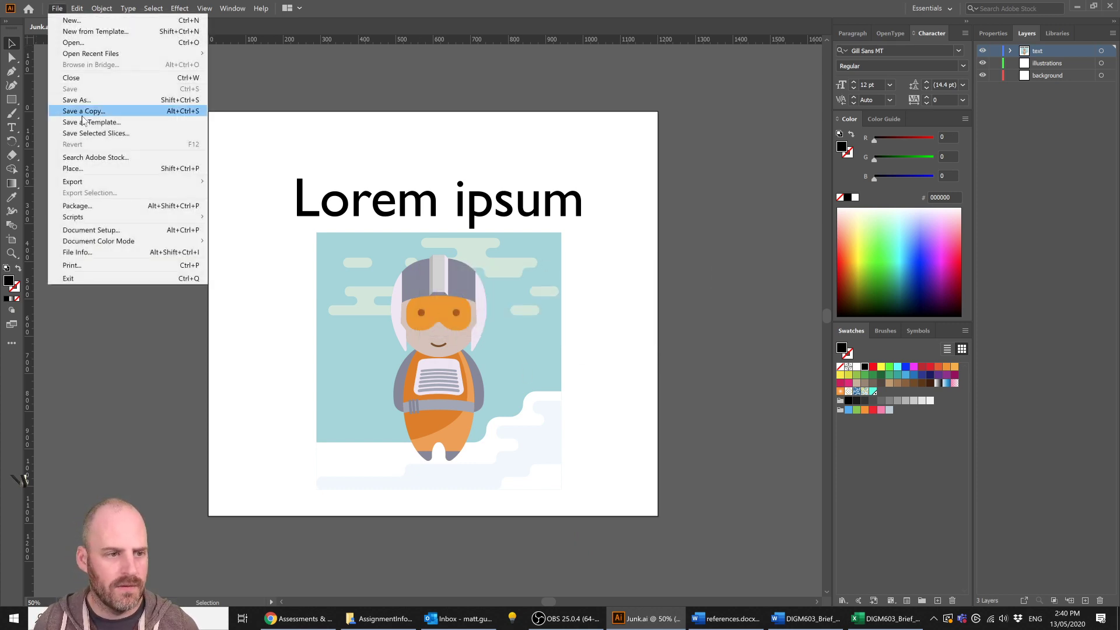
left_click(79, 112)
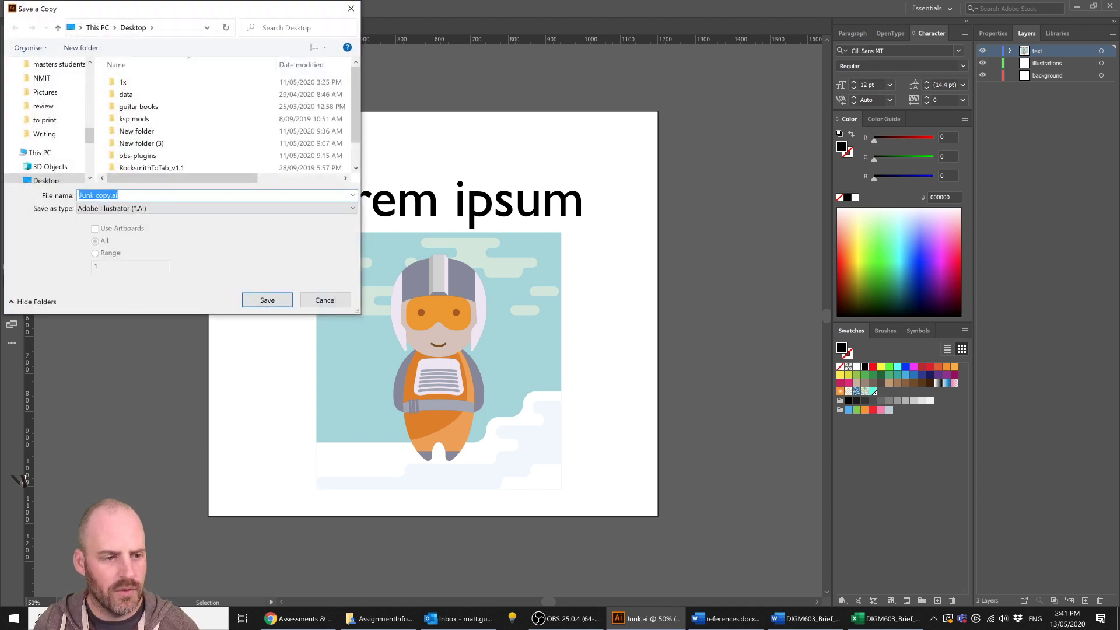
double_click(104, 195)
left_click(98, 194)
key("shift+Left")
key("shift+Left")
key("shift+Left")
key("shift+Left")
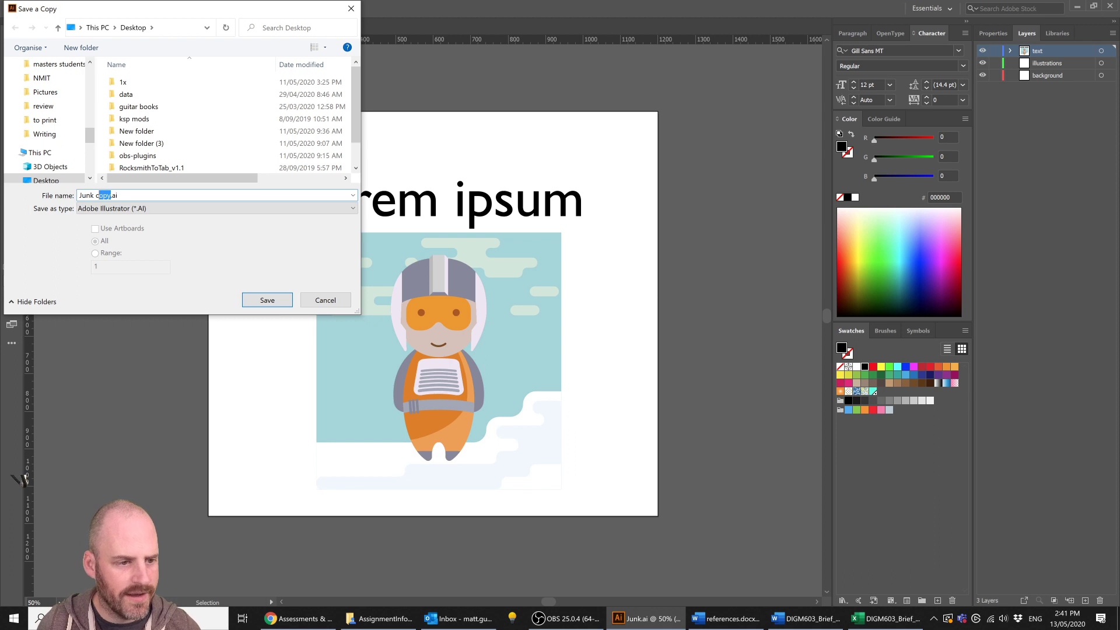
type("outlinw")
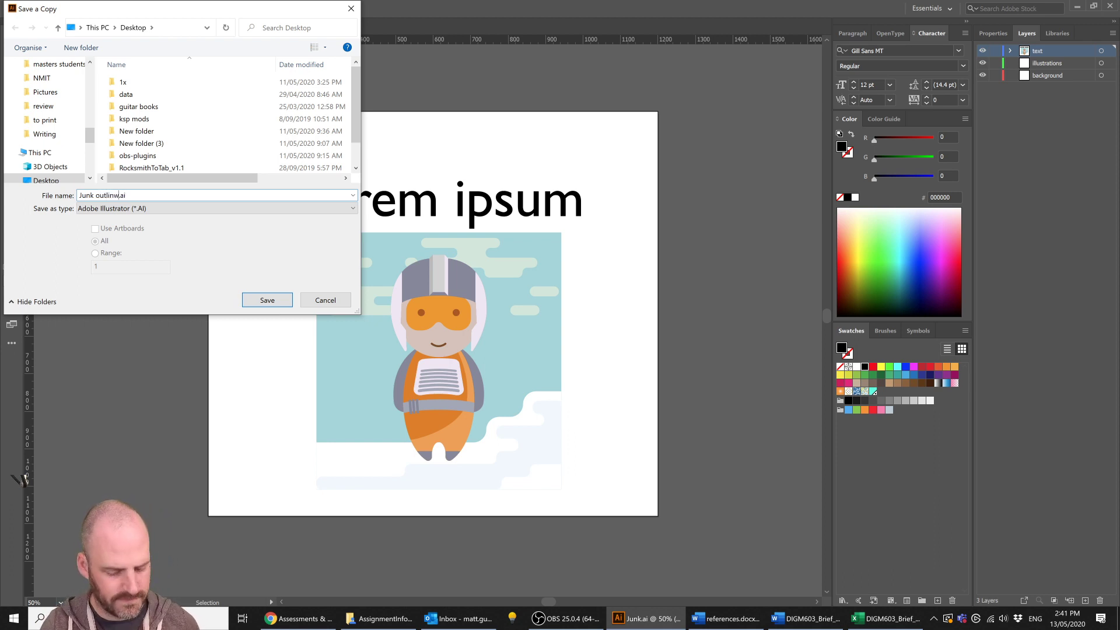
key("BackSpace")
type("ea")
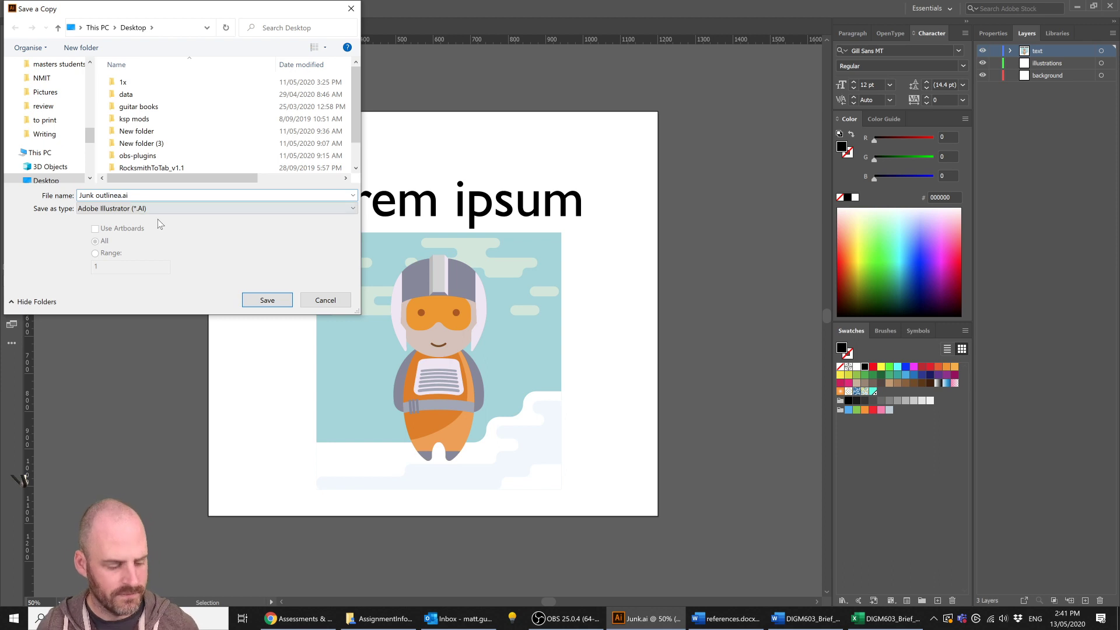
key("BackSpace")
- Save the copy as Junk outlines.ai, accepting the Illustrator save options
type("s")
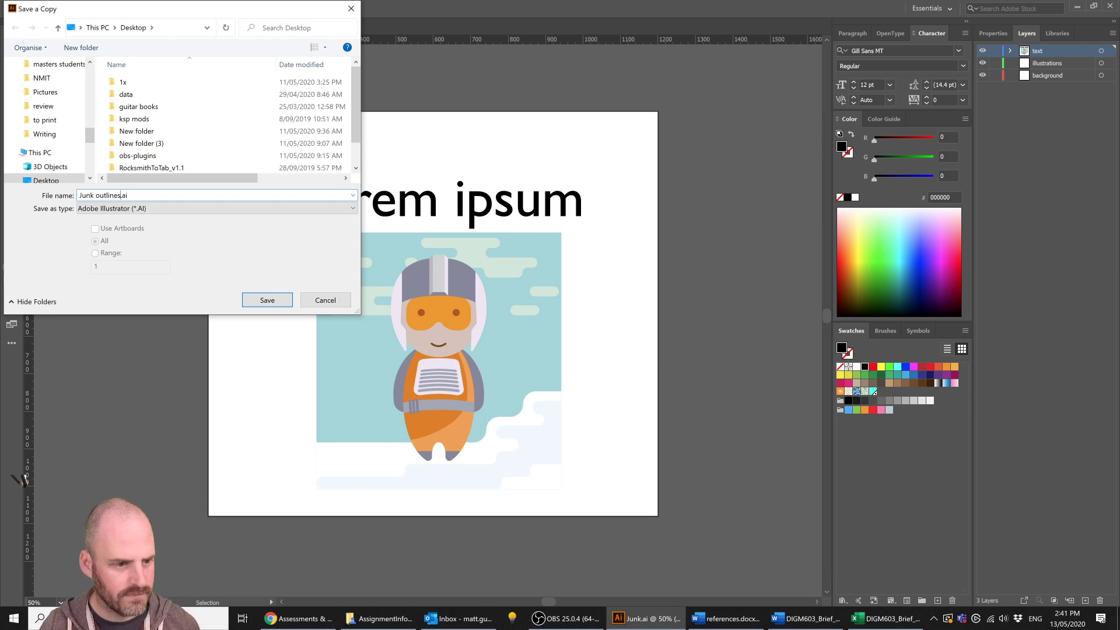
left_click(266, 299)
left_click(609, 465)
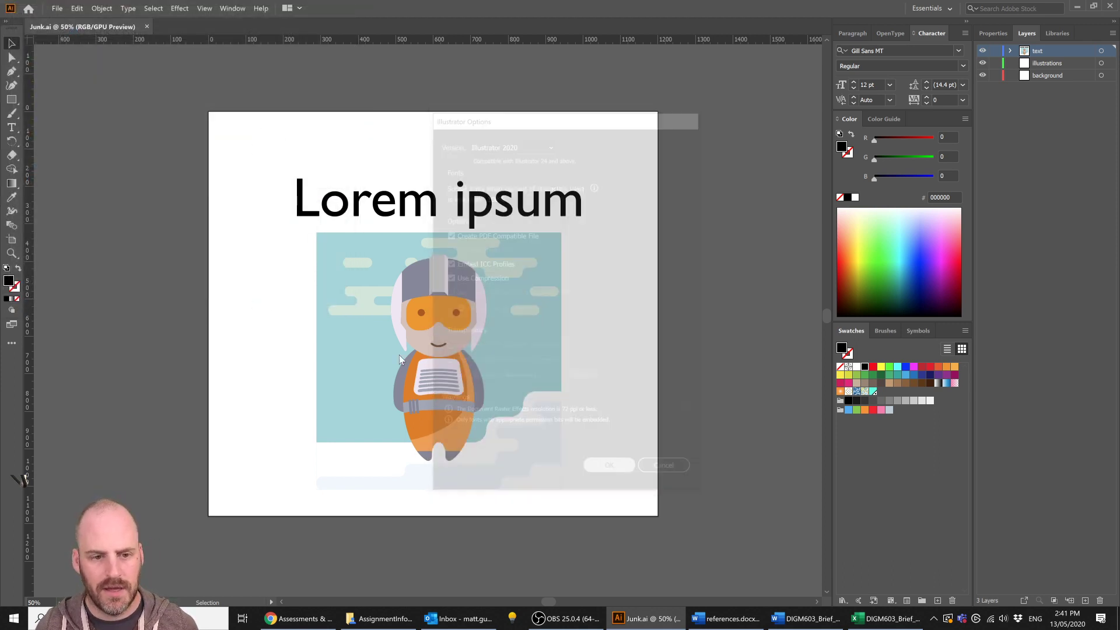
- Convert the Lorem ipsum heading to outlines and deselect it
left_click(330, 211)
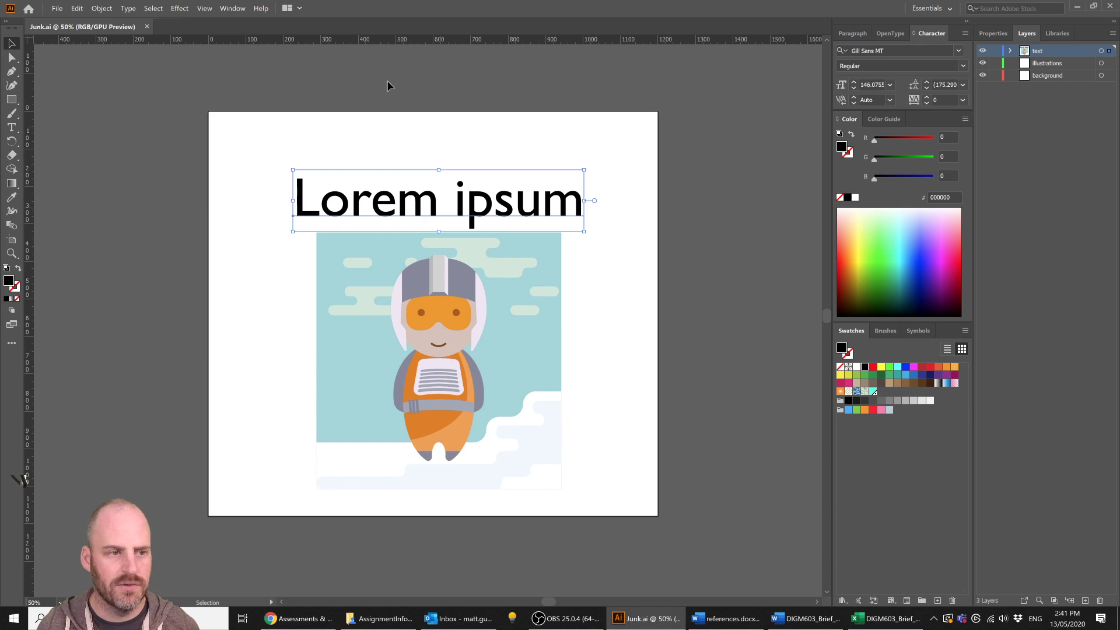
left_click(128, 8)
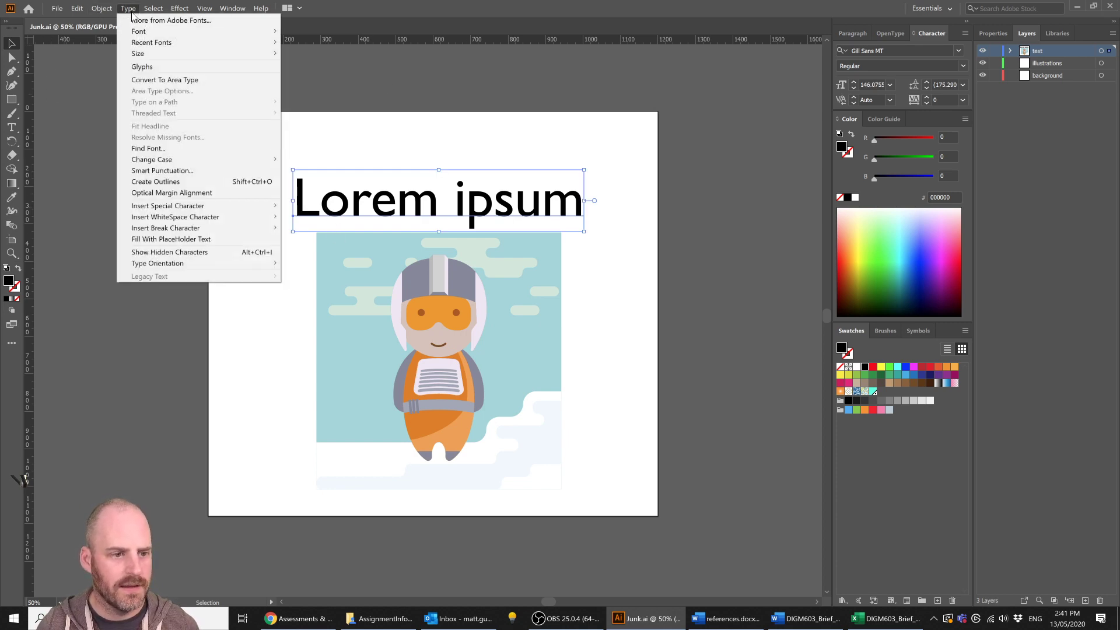
left_click(175, 181)
left_click(623, 266)
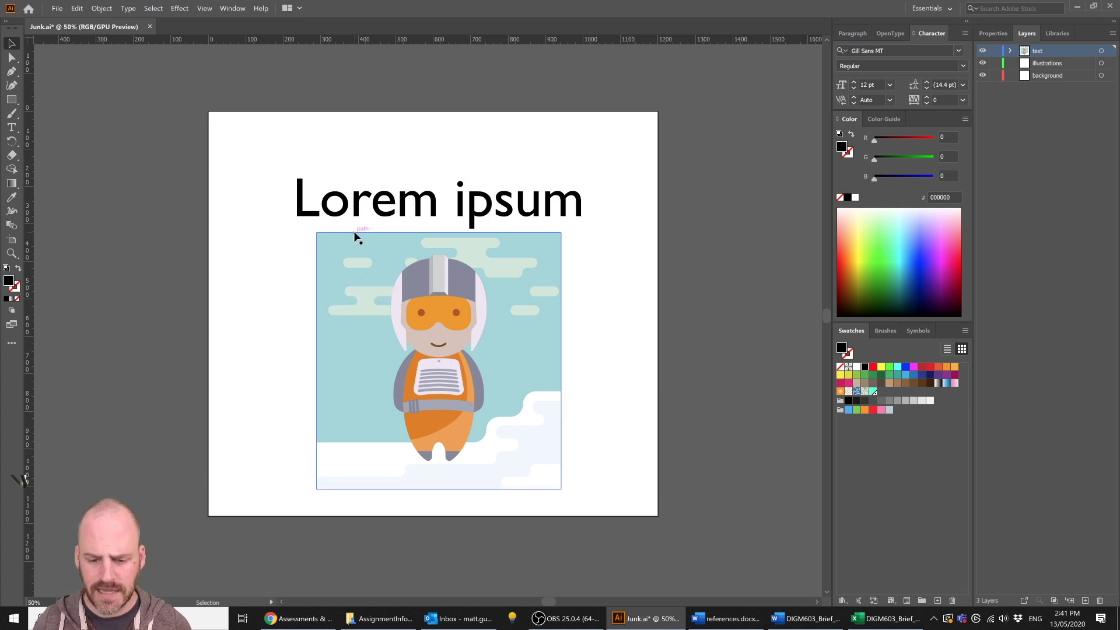
- Check the Assignment Reference List's first empty Name of asset cell, then return to the DIGM603 brief
mouse_move(458, 618)
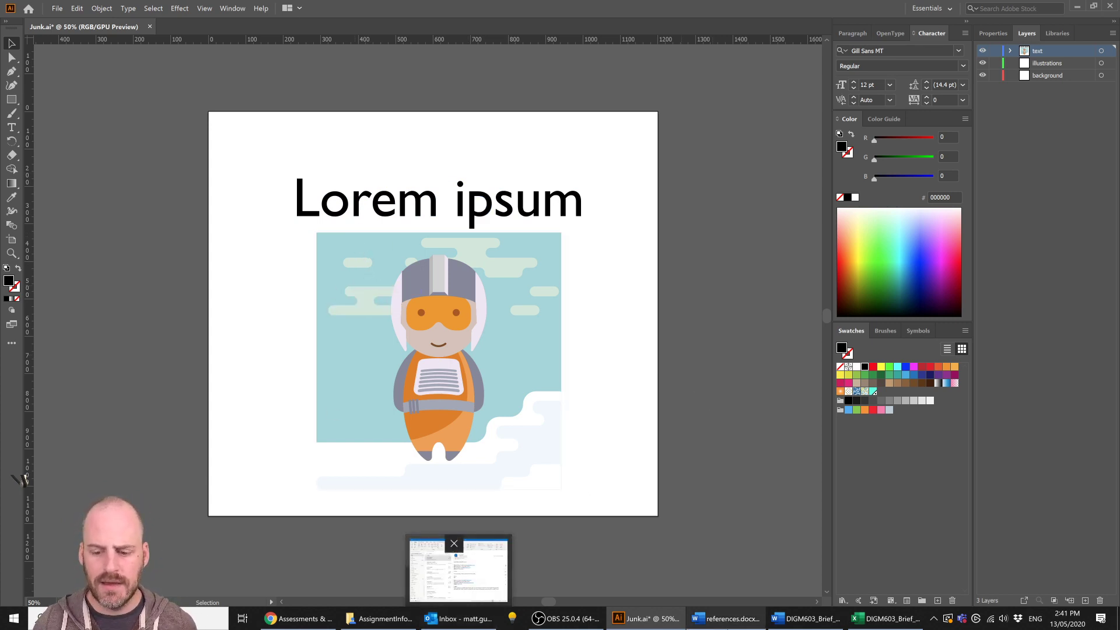
left_click(716, 619)
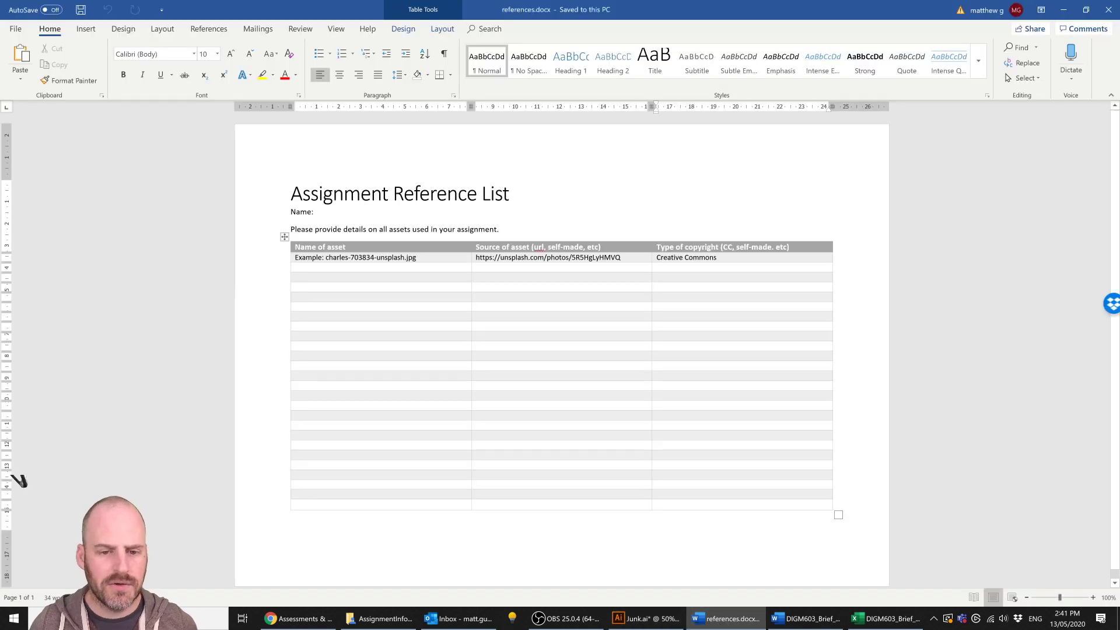
left_click(326, 266)
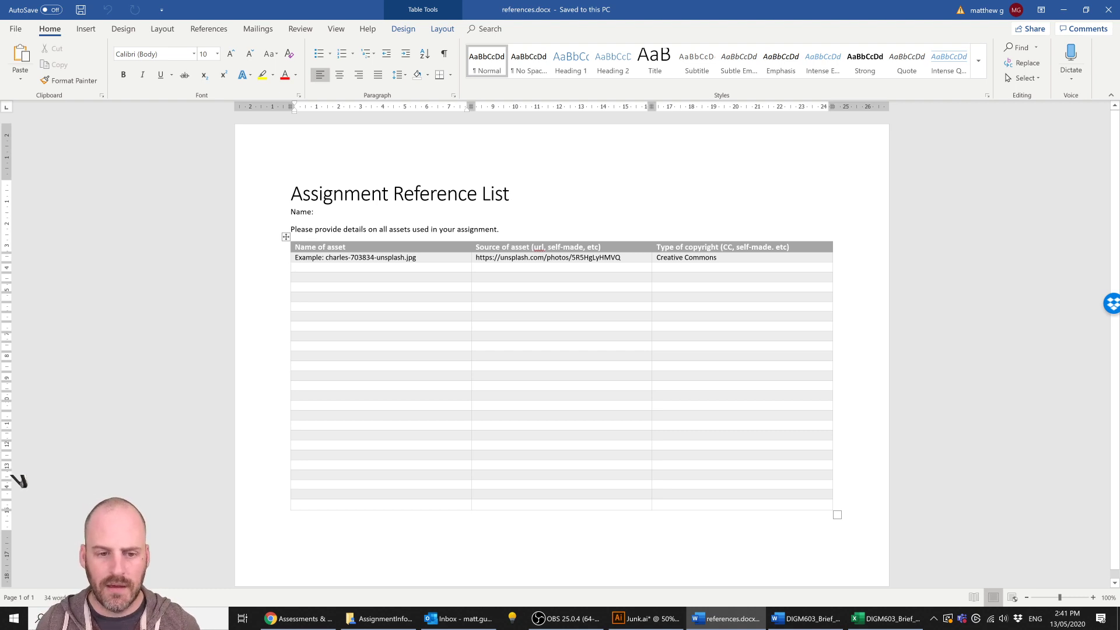
key("alt+Tab")
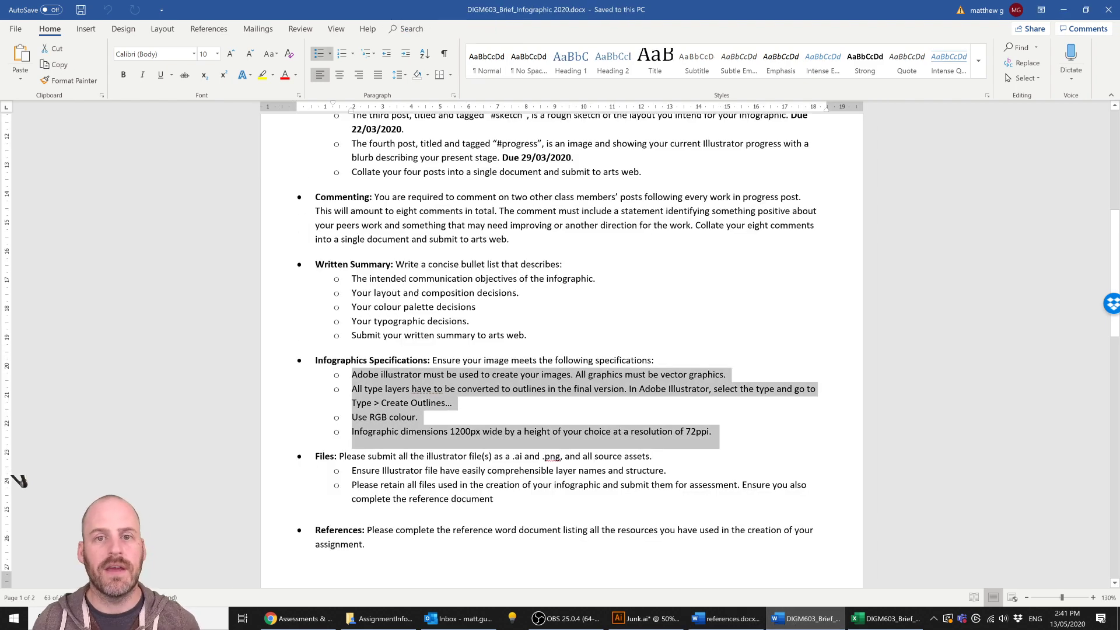
- Scroll to the Checklist section on page 2 of the brief and highlight it for review
scroll(561, 350, "down", 13)
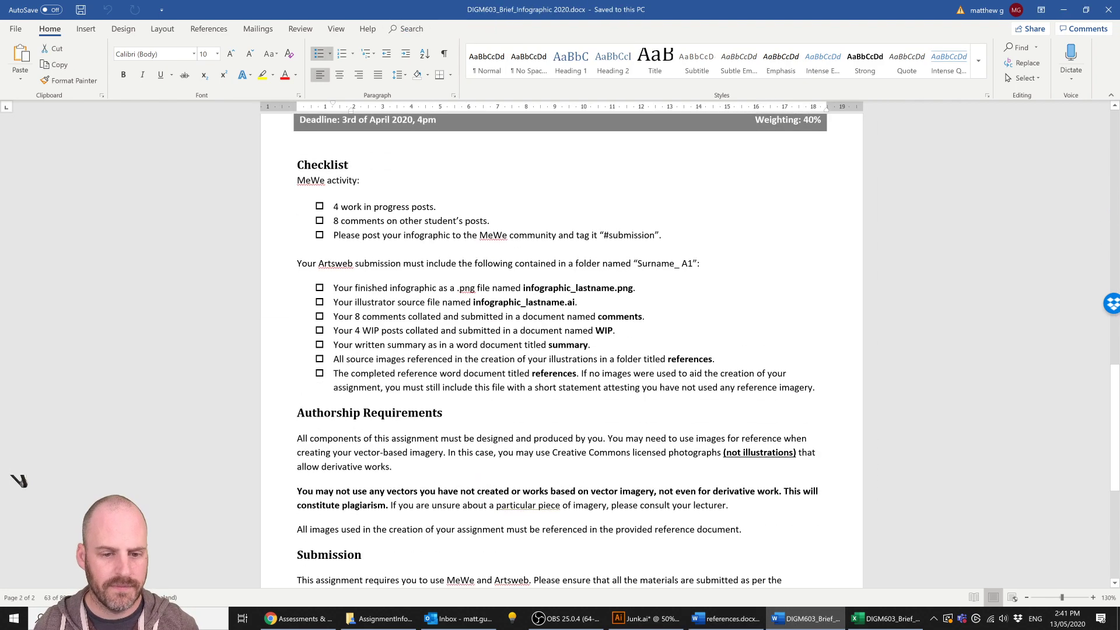
left_click_drag(815, 387, 297, 164)
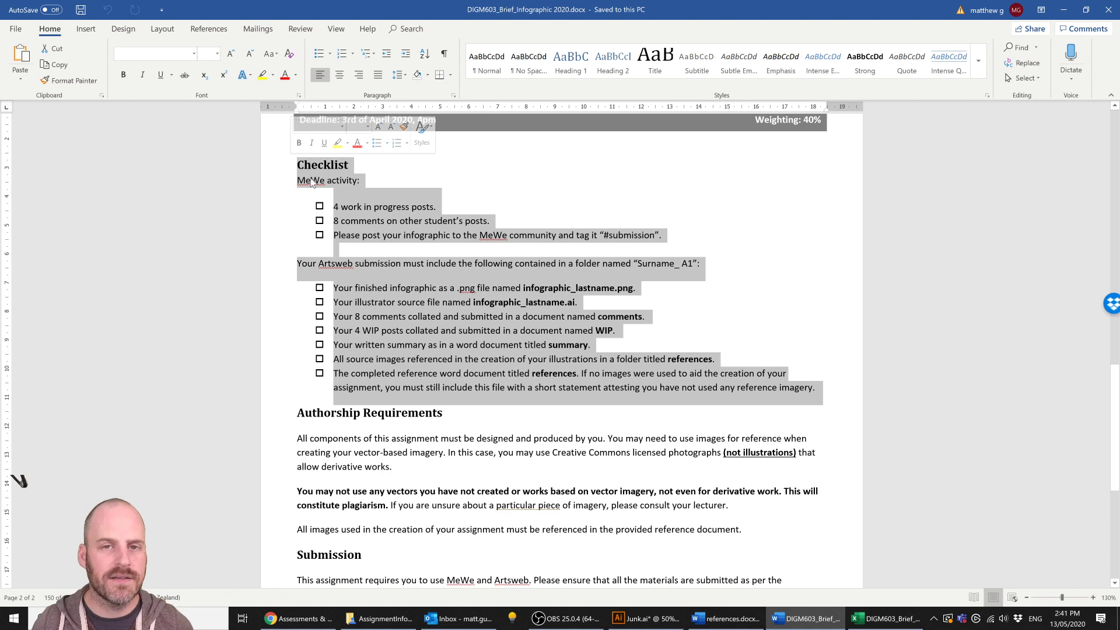
left_click(474, 360)
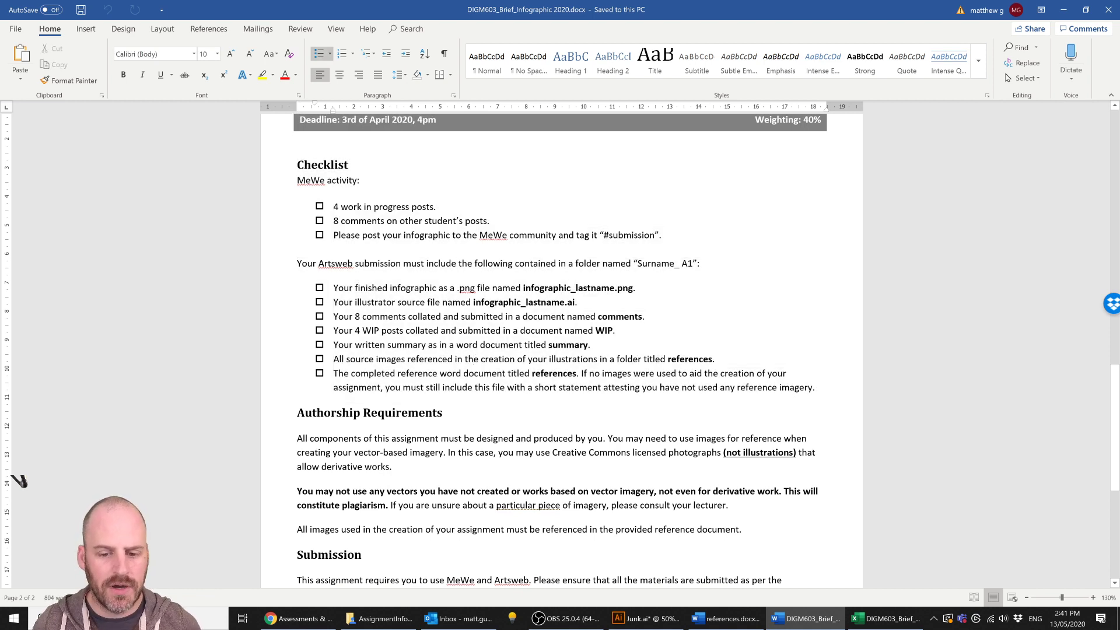
left_click_drag(333, 287, 834, 377)
scroll(834, 376, "down", 3)
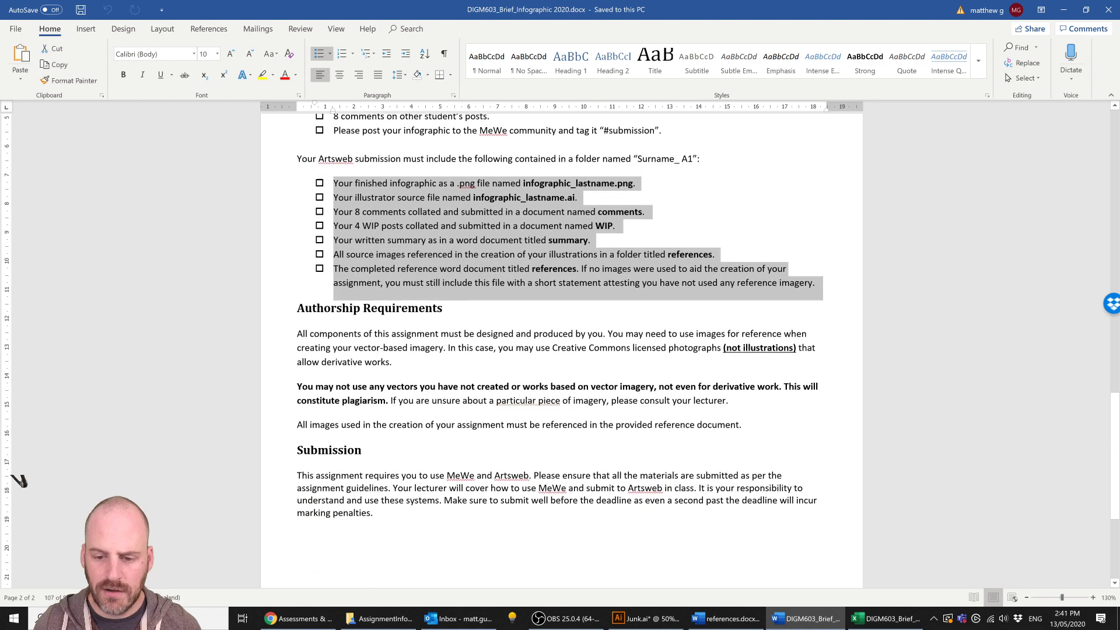
scroll(17, 480, "down", 1)
scroll(17, 480, "up", 1)
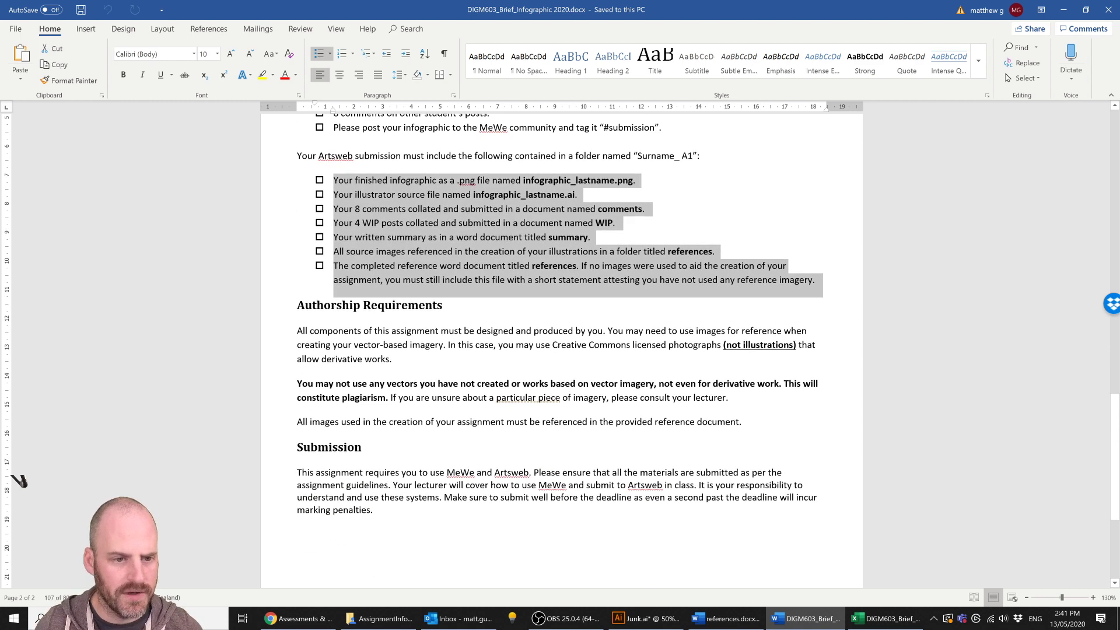
scroll(513, 324, "up", 3)
scroll(513, 324, "down", 4)
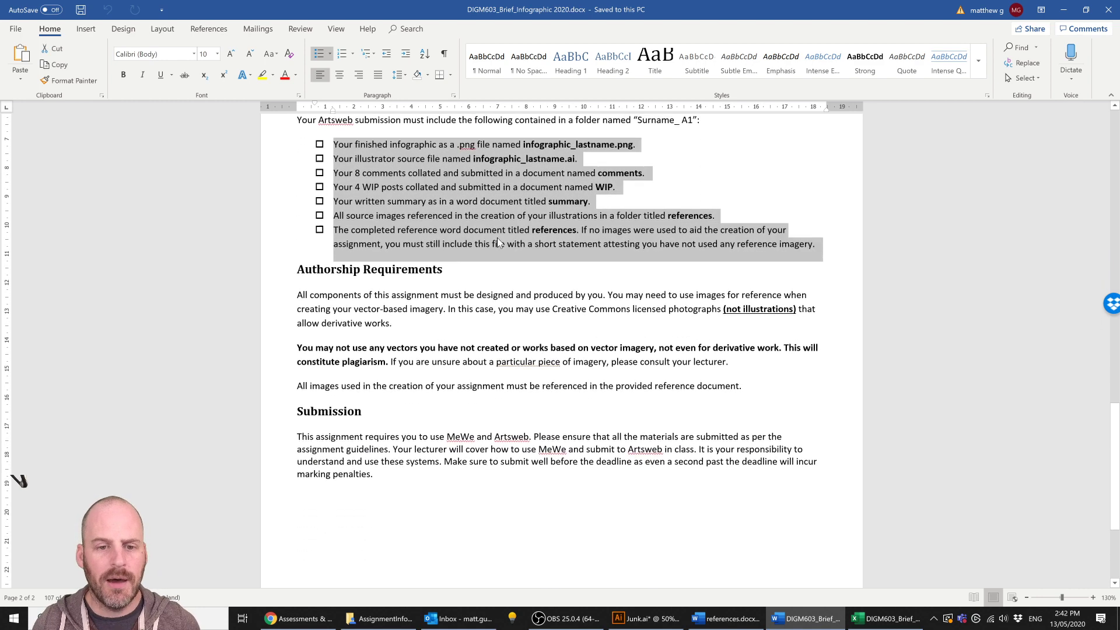
scroll(492, 230, "down", 1)
scroll(489, 216, "up", 1)
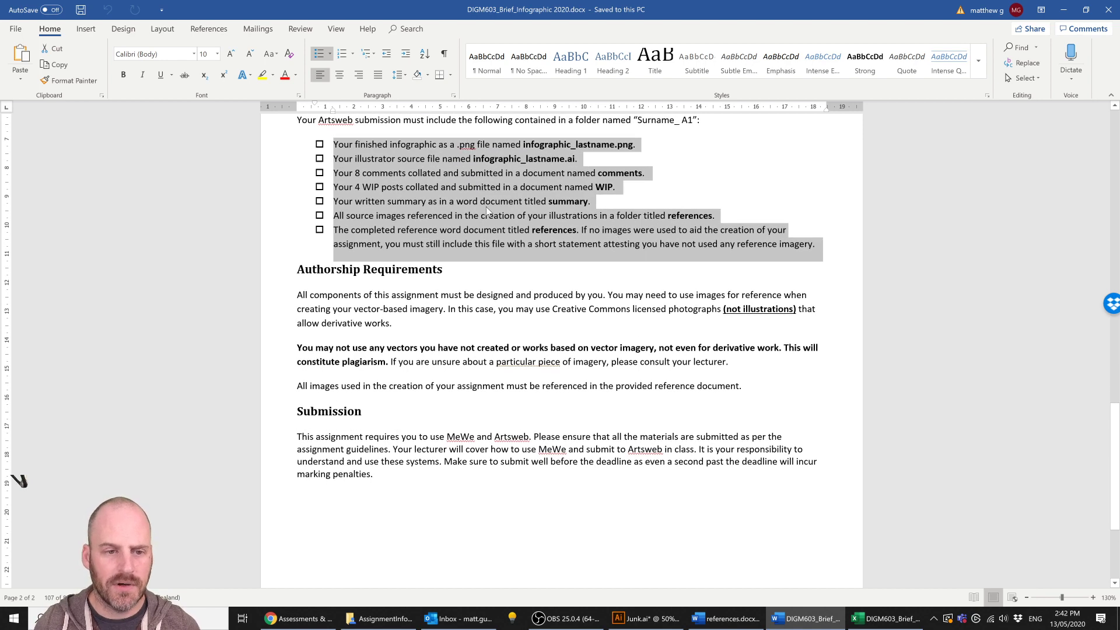
- Highlight all seven submission checklist items, then switch to the Blackboard Assessments & Submission page
left_click_drag(334, 145, 590, 202)
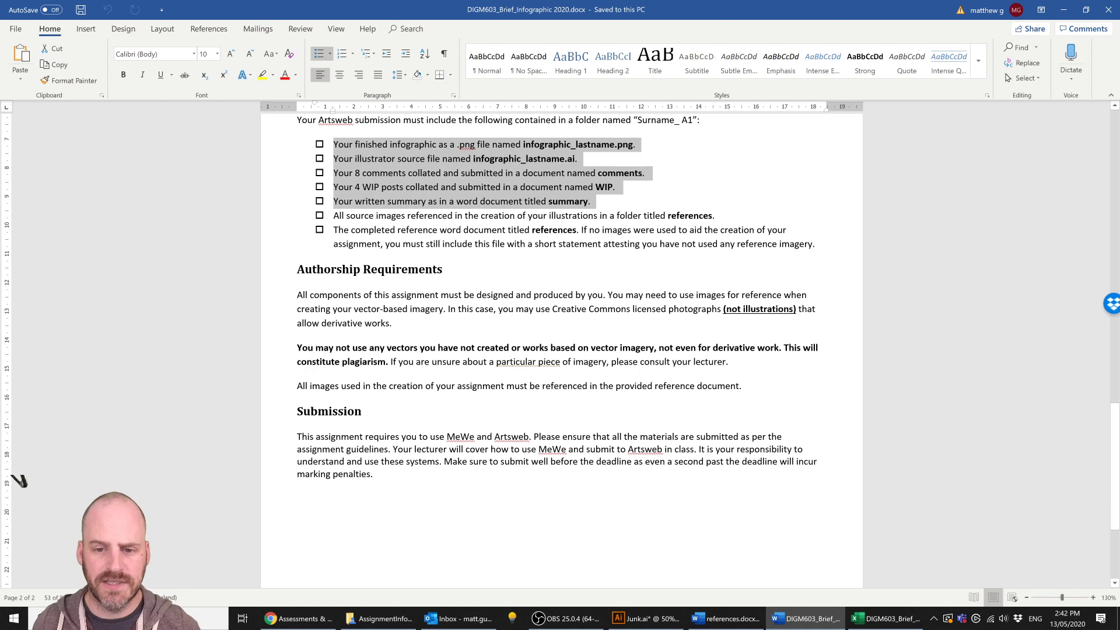
left_click(734, 230)
left_click_drag(334, 144, 814, 244)
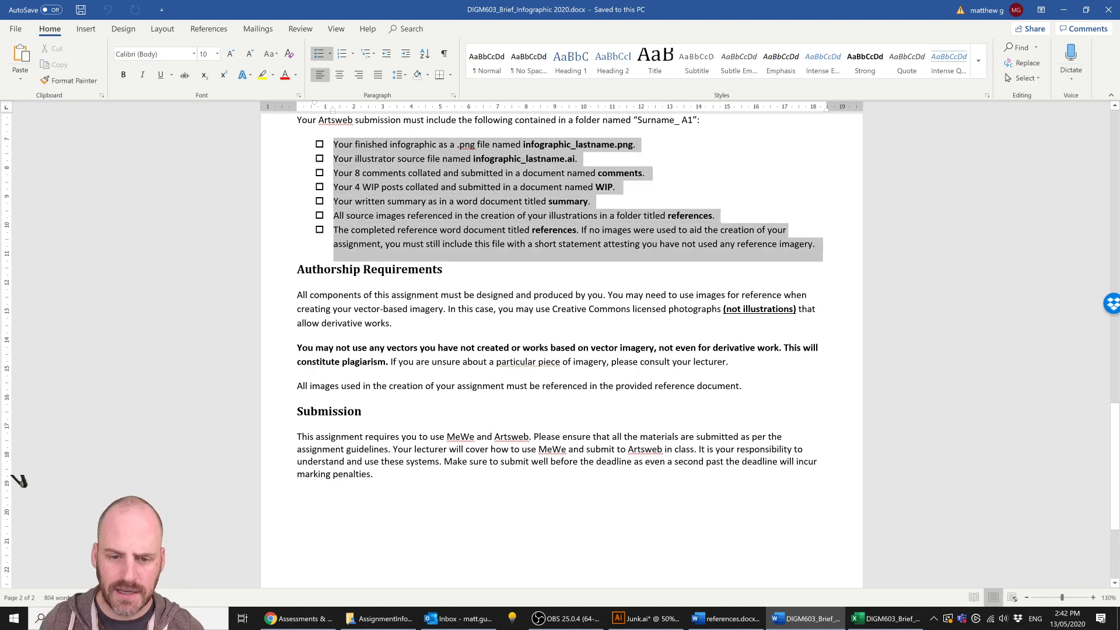
left_click(805, 244)
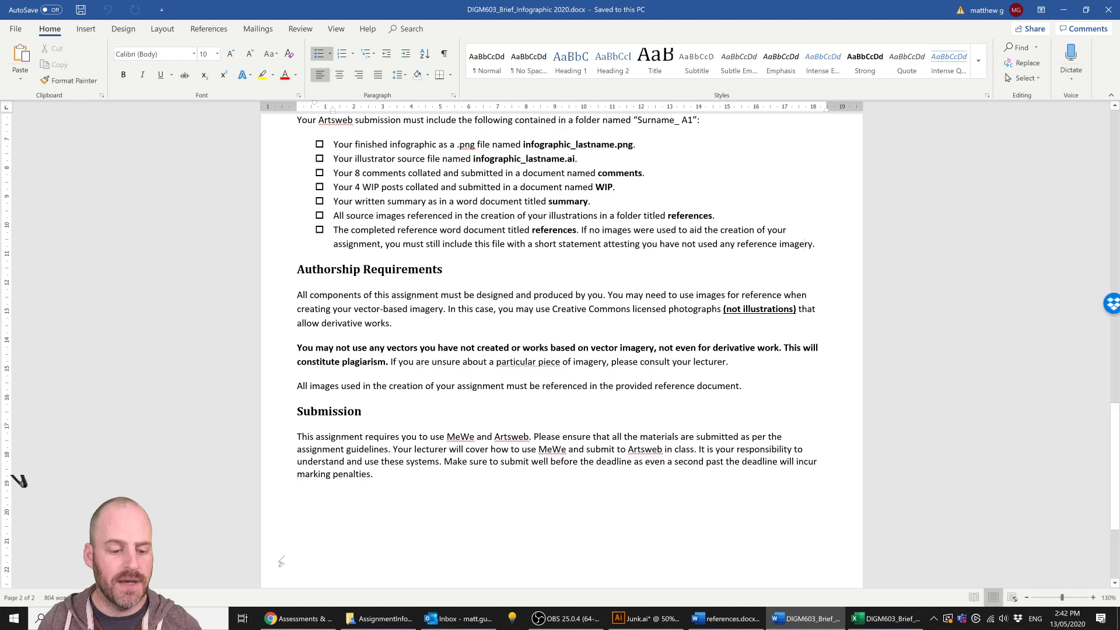
left_click(315, 613)
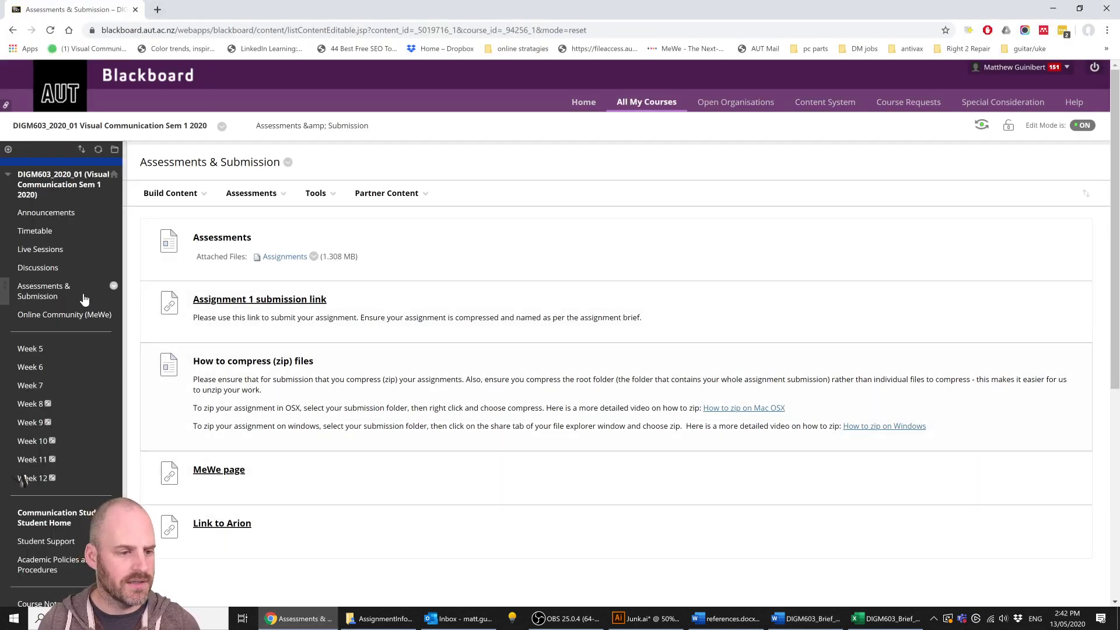
left_click(37, 295)
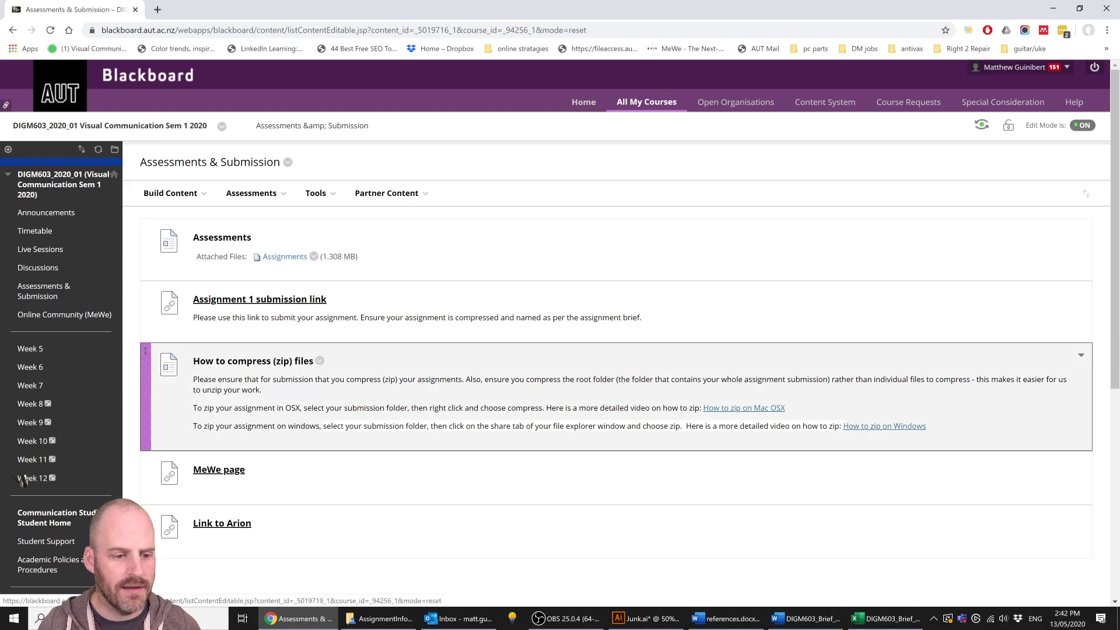
left_click_drag(208, 379, 943, 441)
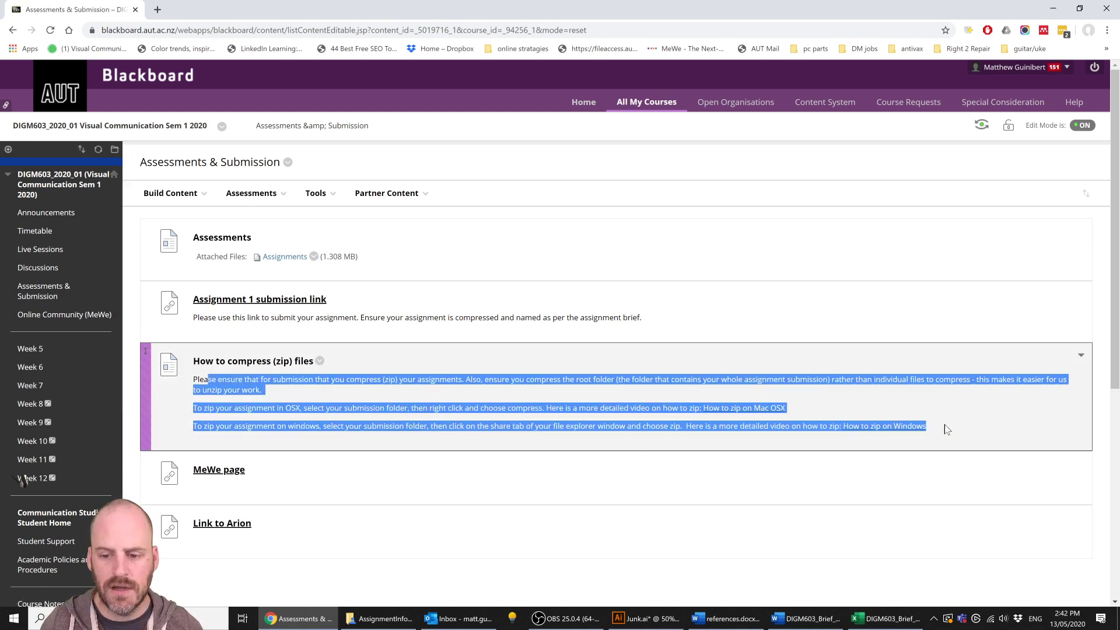
left_click(899, 393)
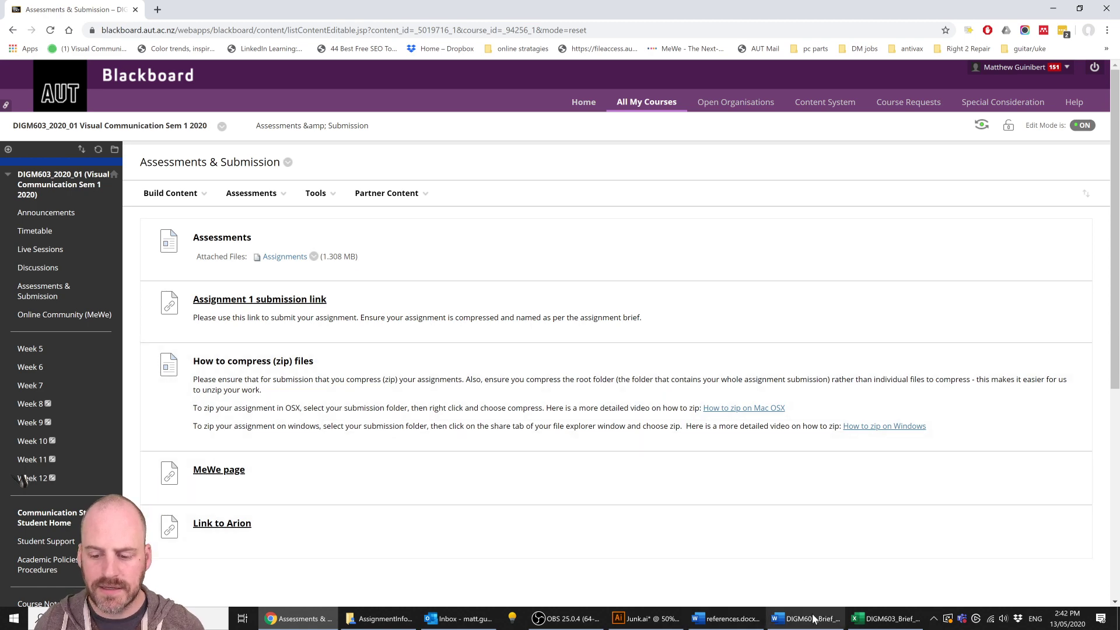
left_click(895, 623)
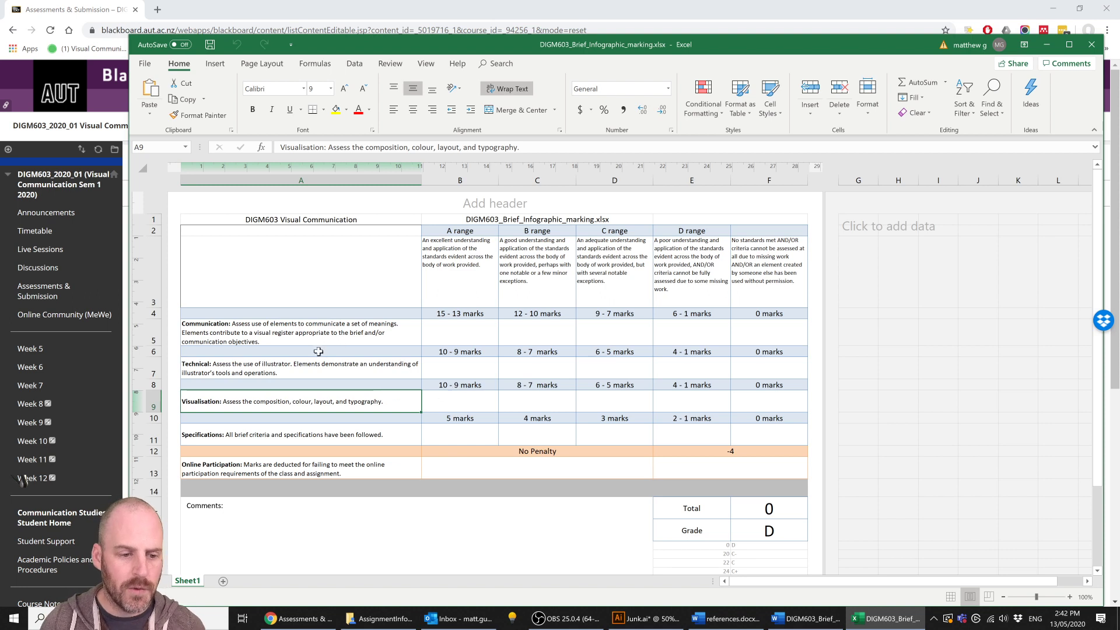
- Select the Communication criterion in cell A5 and scroll through the marking schedule
left_click(361, 333)
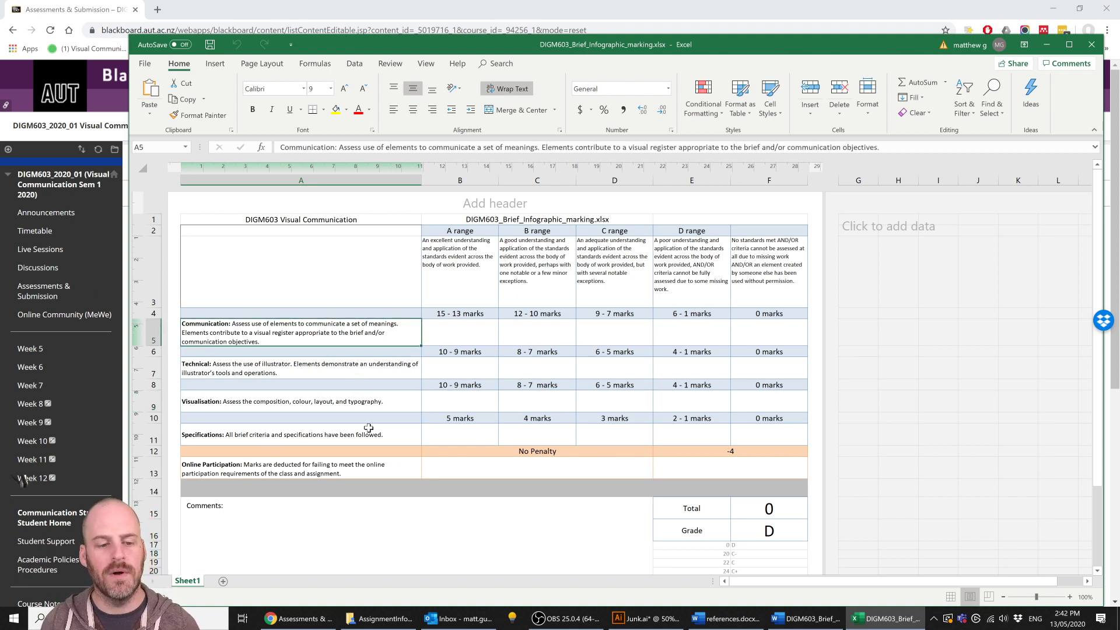
scroll(340, 369, "down", 1)
scroll(343, 376, "up", 1)
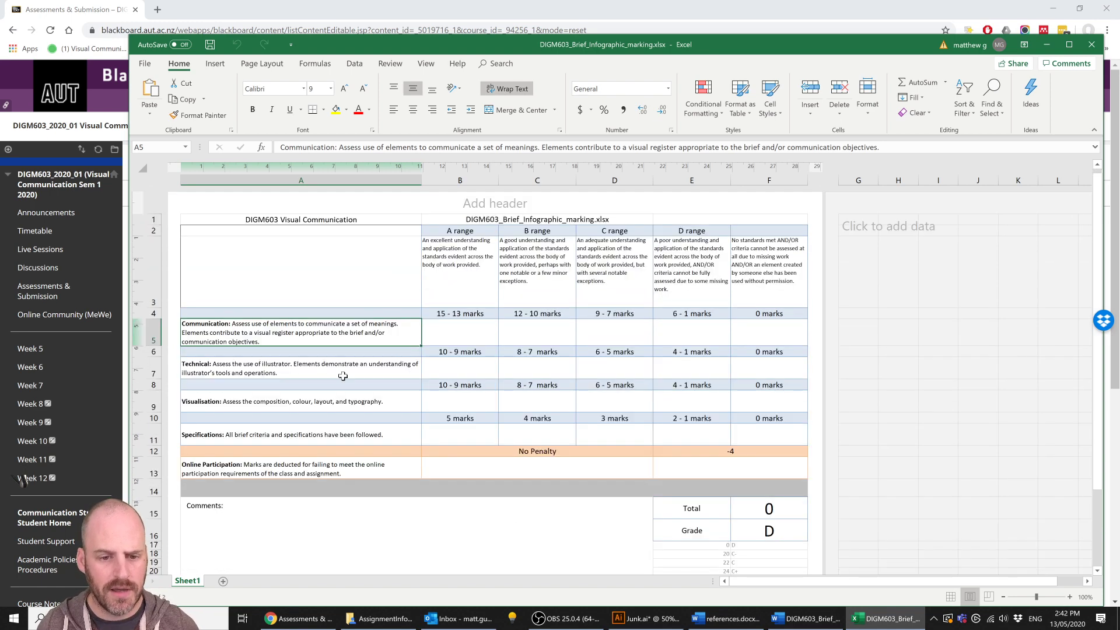